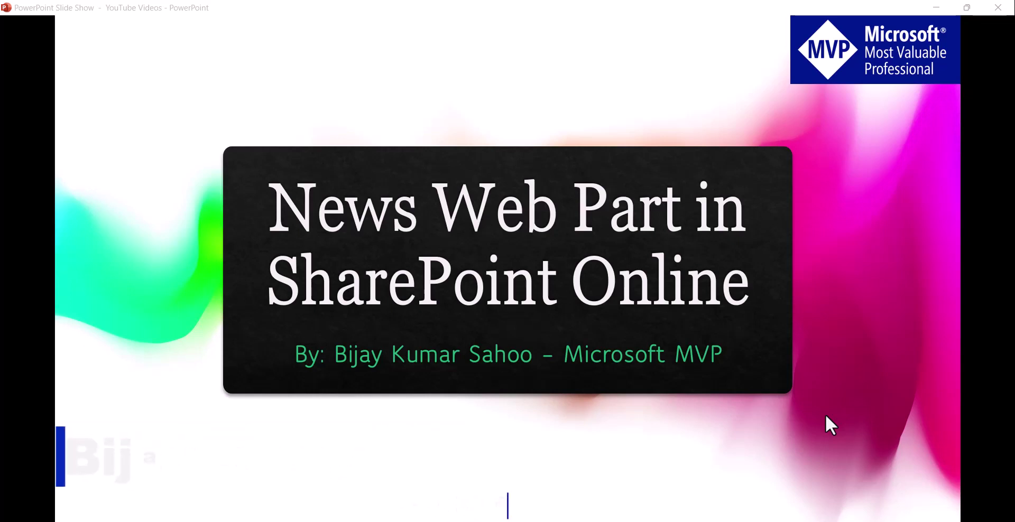
# Advance the slide show to the contents slide and switch to the Learn Microsoft 365 site in Chrome
pyautogui.click(819, 371)
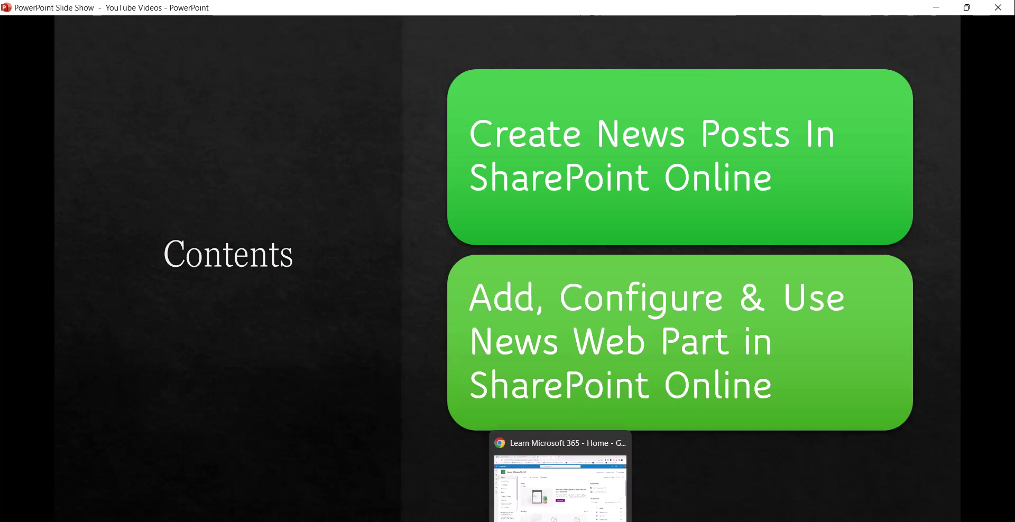
pyautogui.click(534, 494)
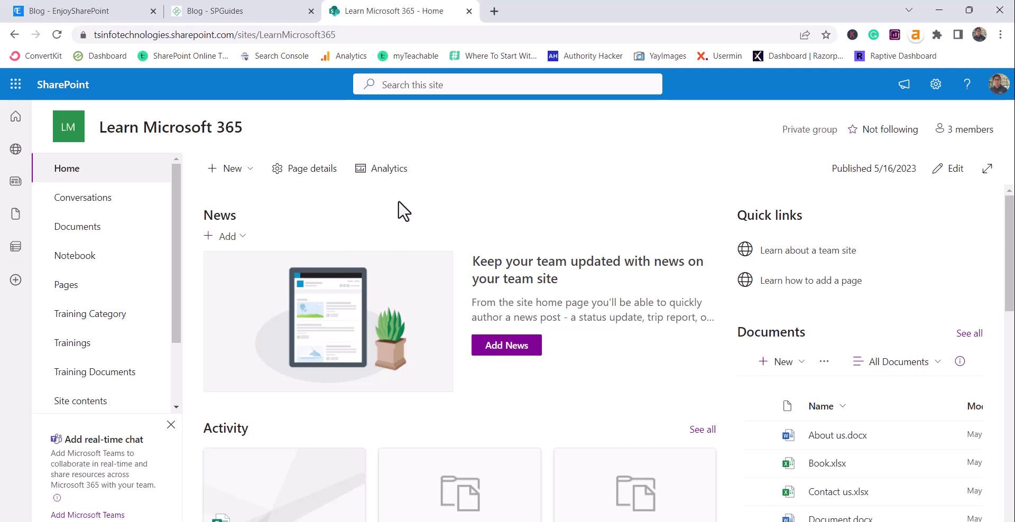
pyautogui.click(248, 175)
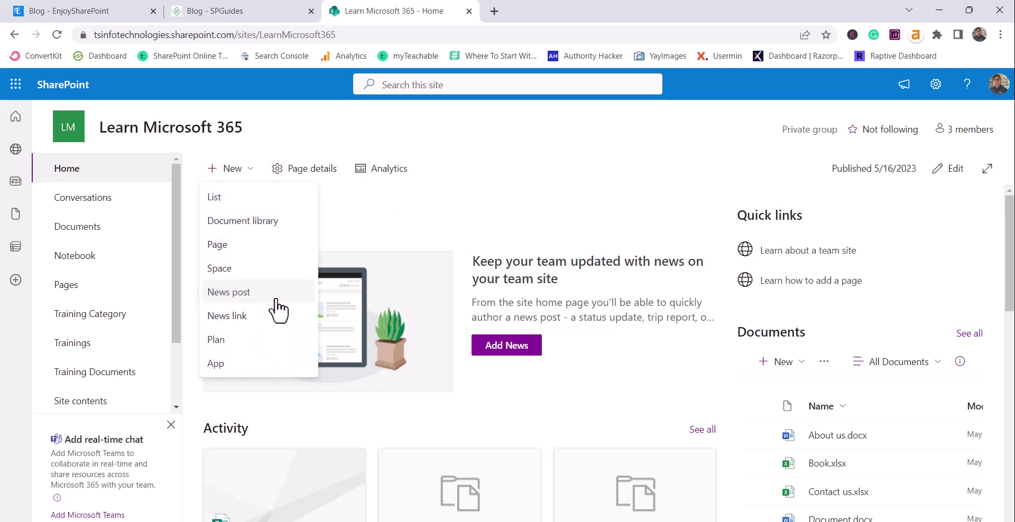
pyautogui.click(244, 317)
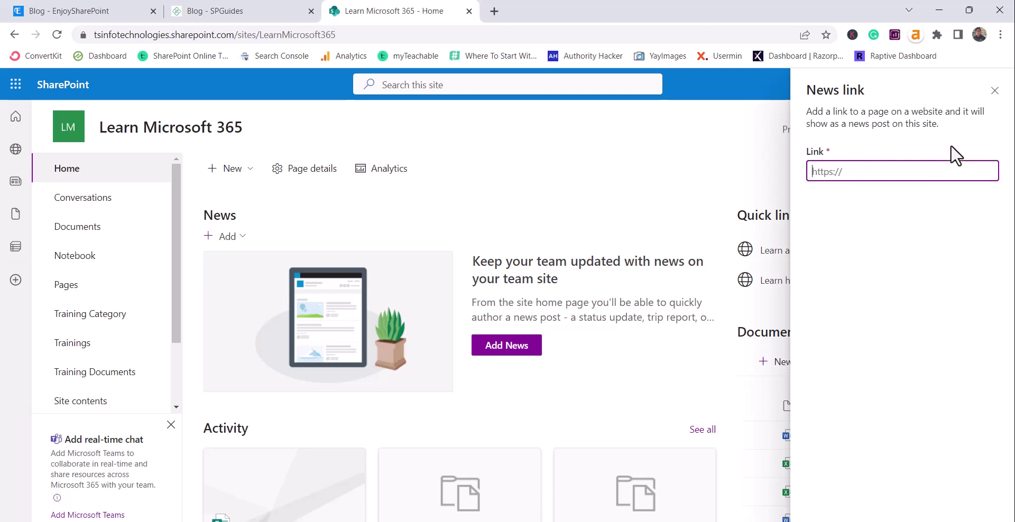
pyautogui.click(995, 91)
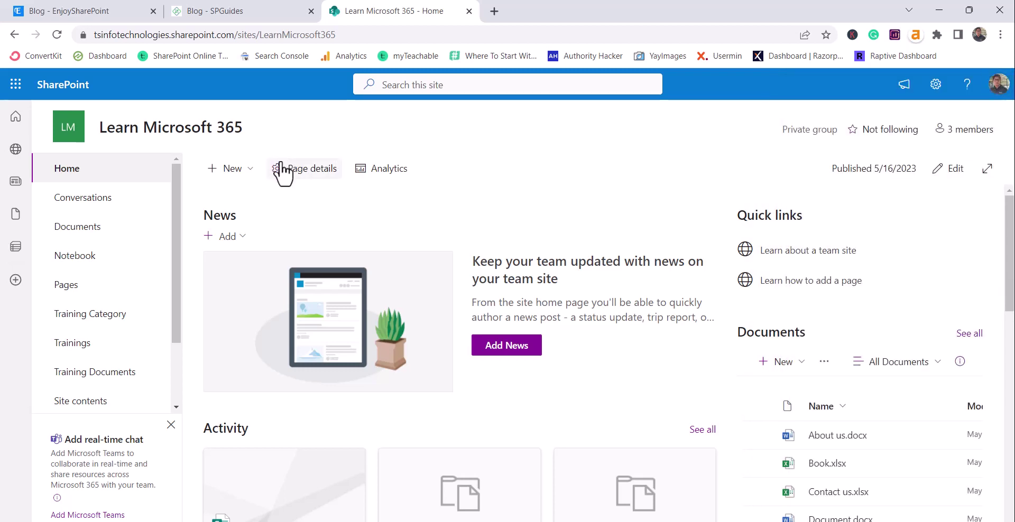
# Preview the Visual and Basic text news templates, and create a news post from the Blank template
pyautogui.click(253, 180)
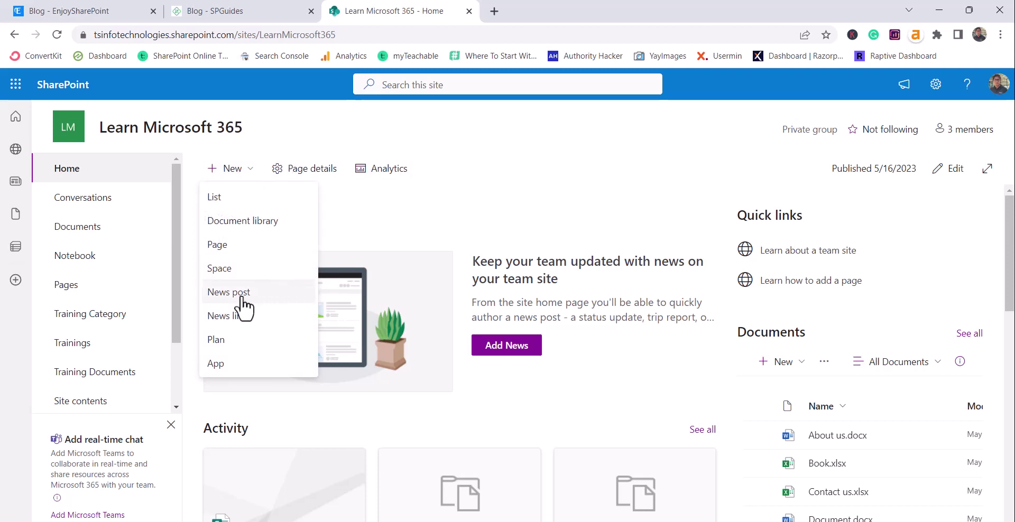
pyautogui.click(269, 296)
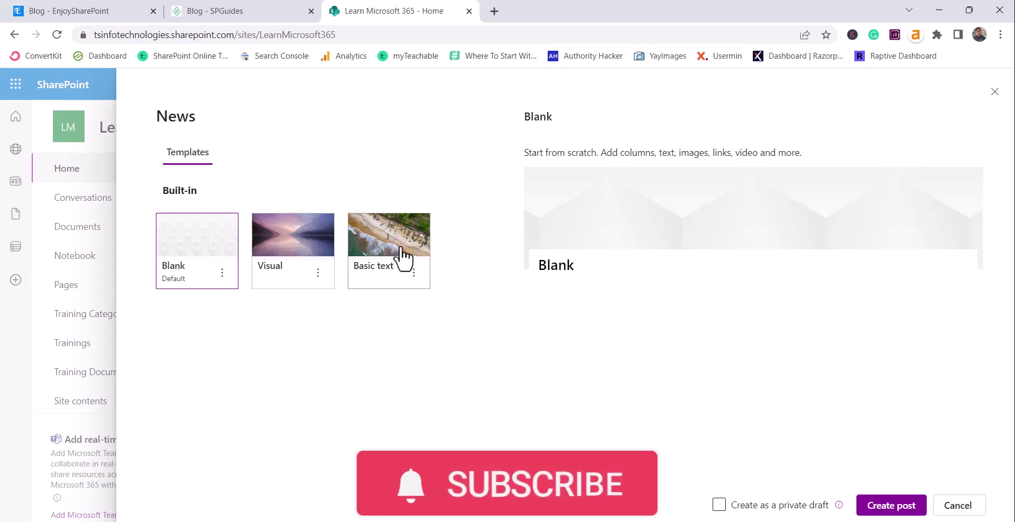
pyautogui.click(302, 255)
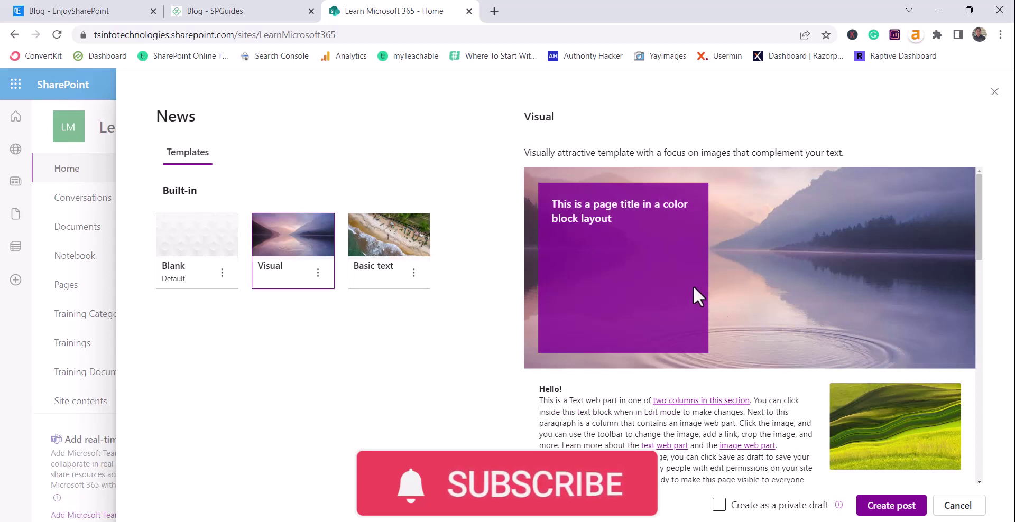
pyautogui.click(372, 247)
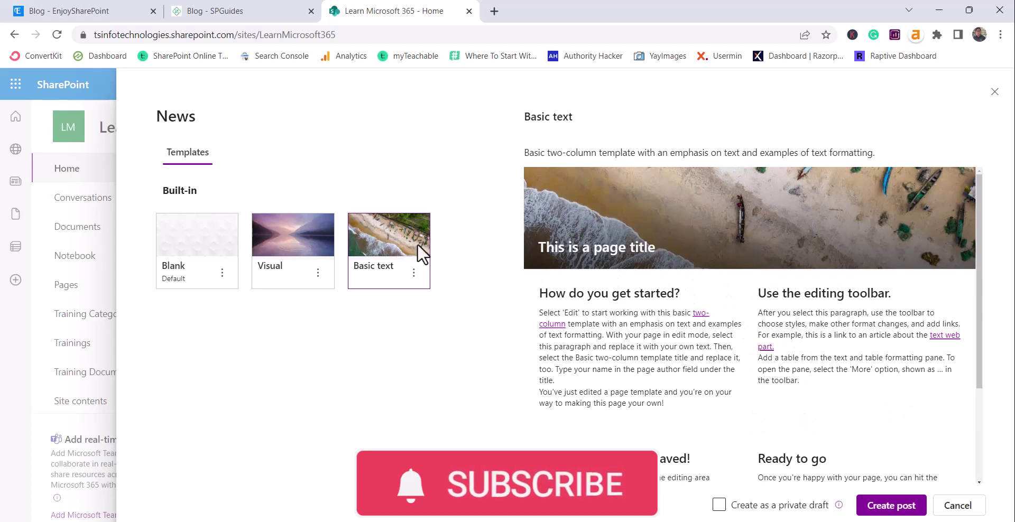
pyautogui.click(198, 261)
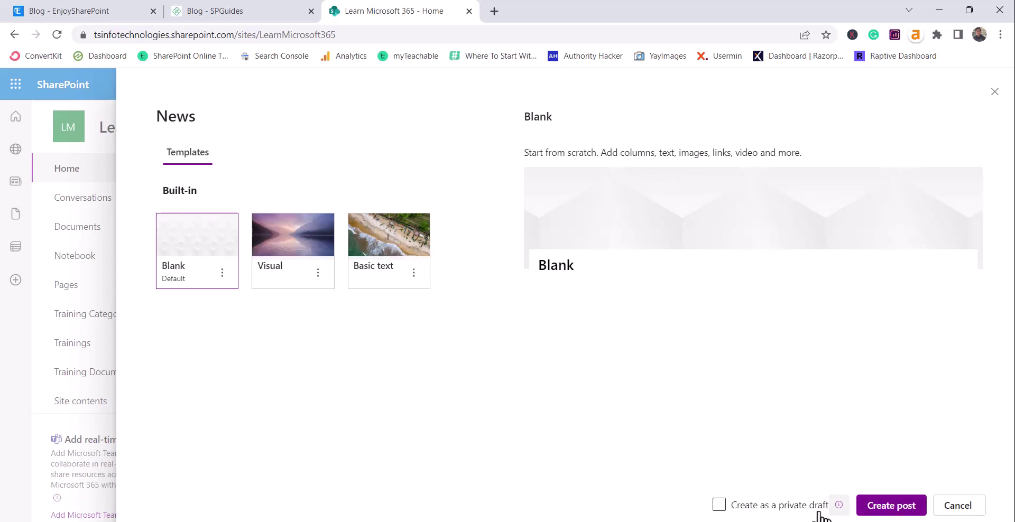
pyautogui.click(720, 507)
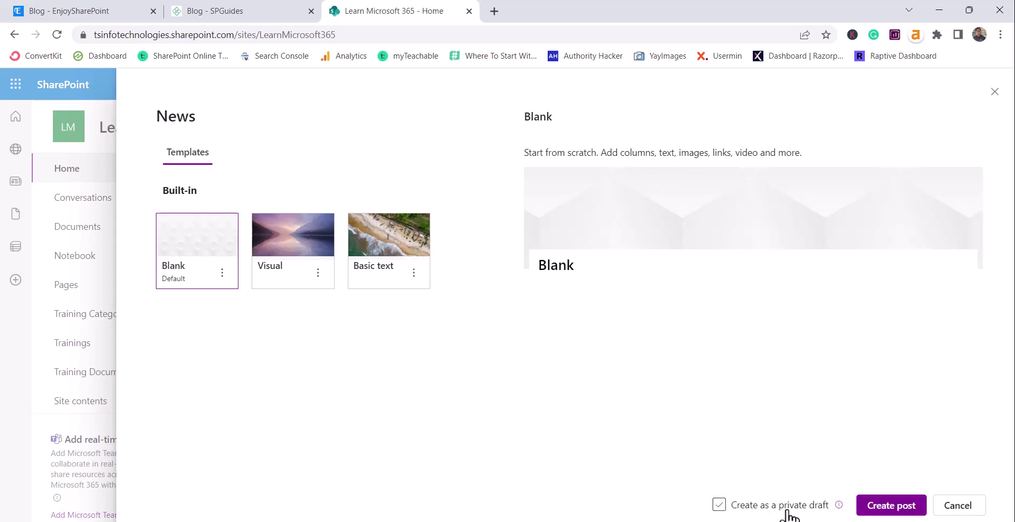
pyautogui.click(830, 514)
pyautogui.click(890, 506)
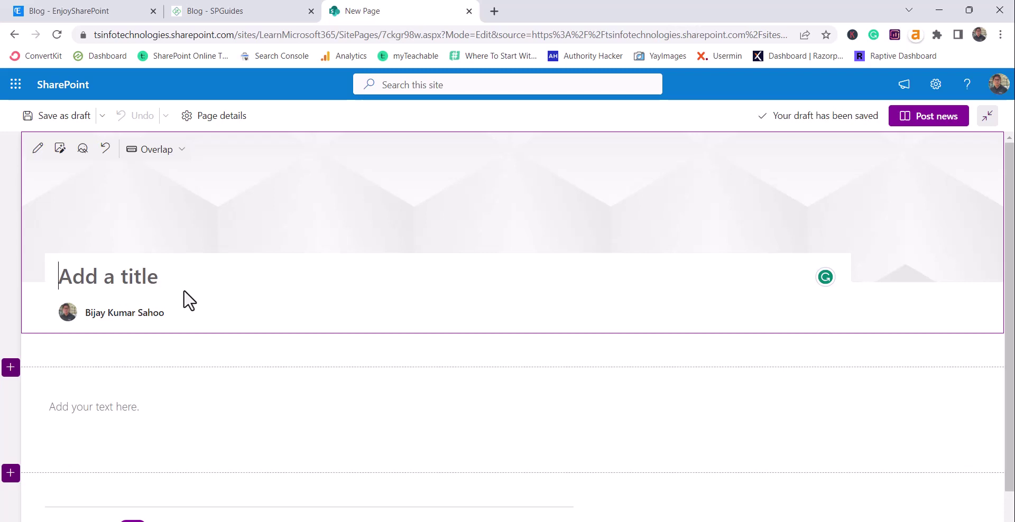
# Enter "New Office Opened In Bangalore" as the title of the news post
pyautogui.write('Ne')
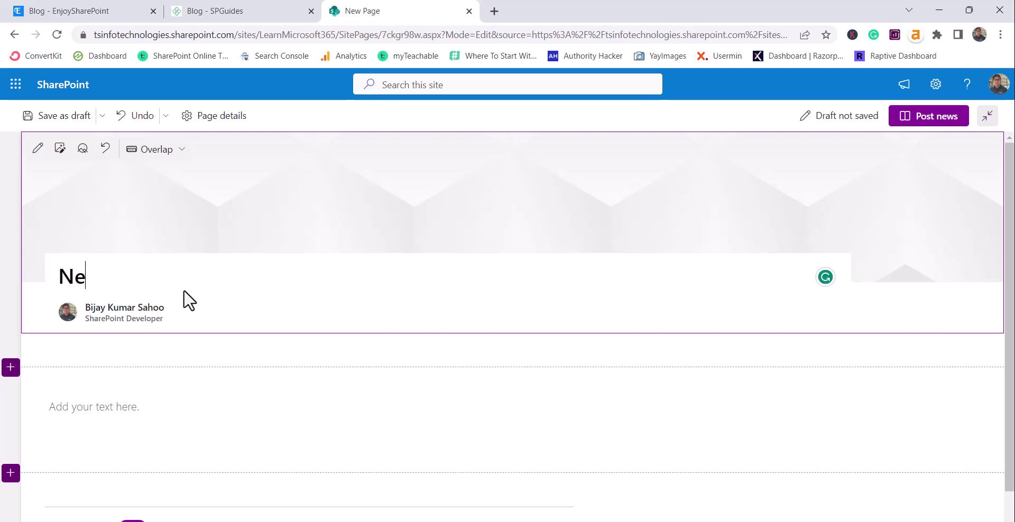
pyautogui.write('w Offiv')
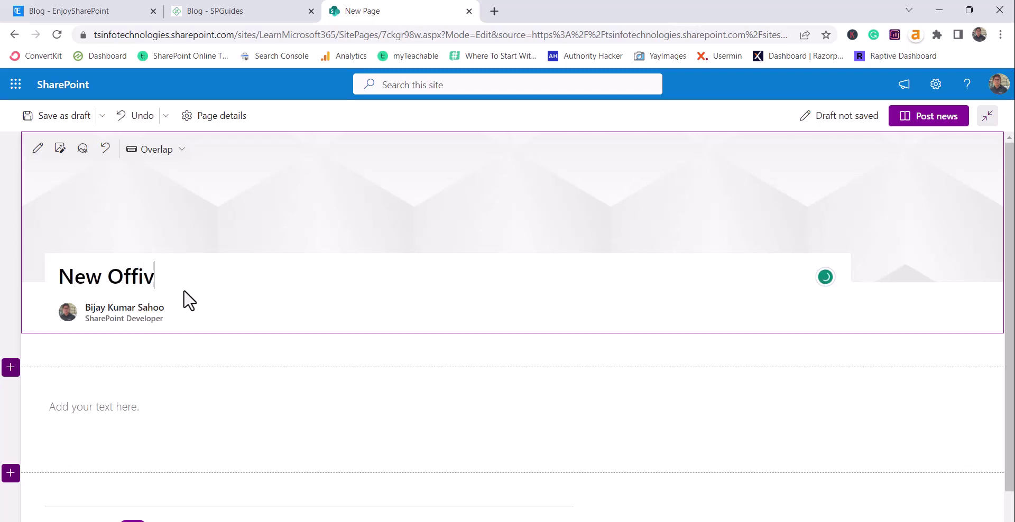
pyautogui.press('BackSpace')
pyautogui.write('ce Open')
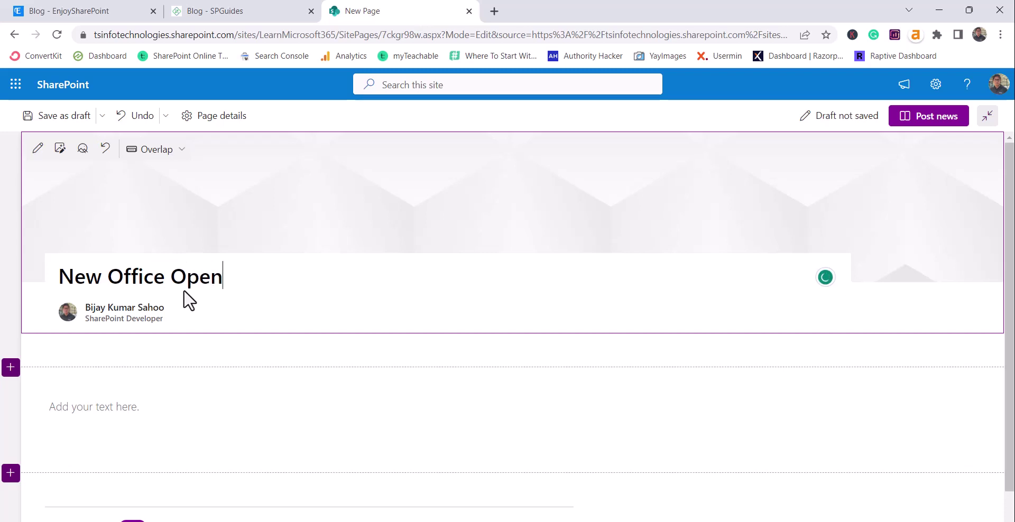
pyautogui.write('ed In Bangalore')
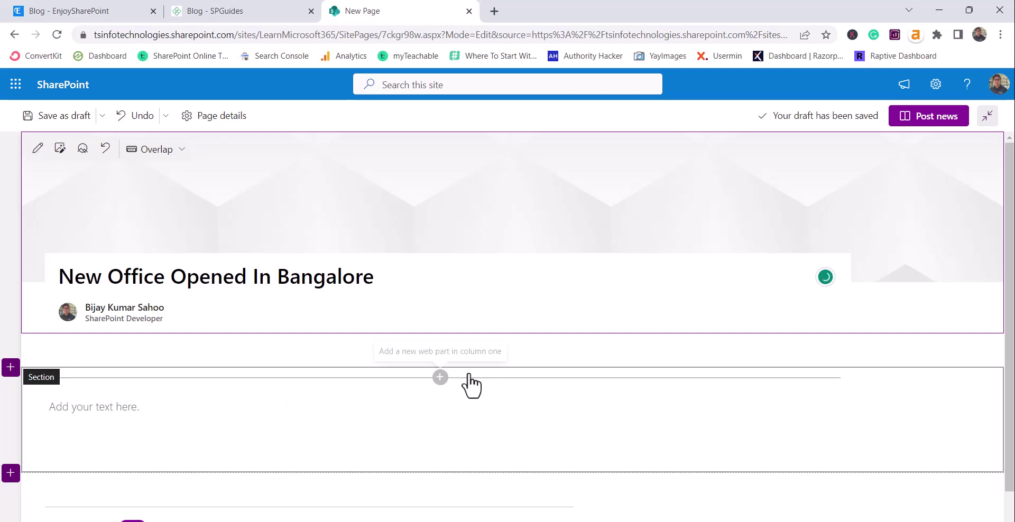
# Add a two-column section directly below the title area and insert a Text web part in its first column
pyautogui.click(9, 368)
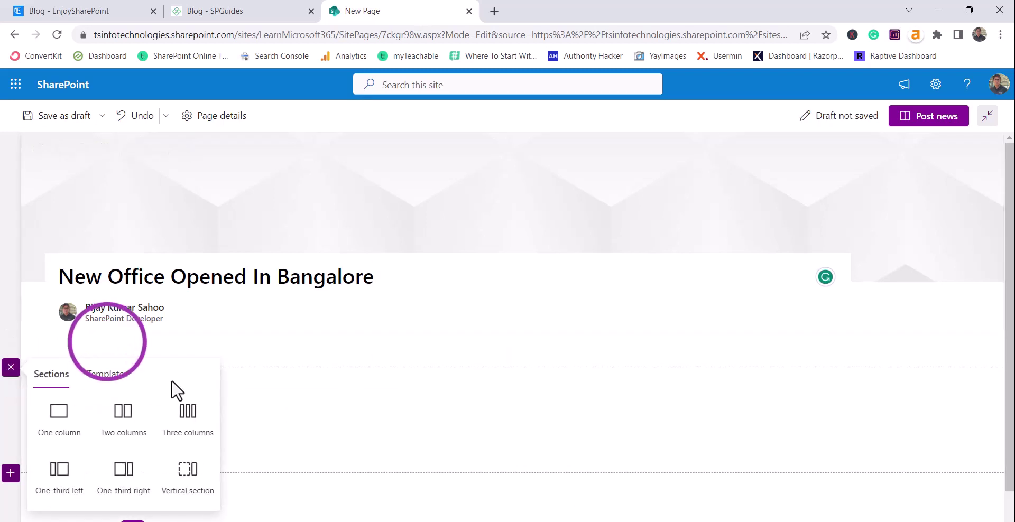
pyautogui.click(129, 421)
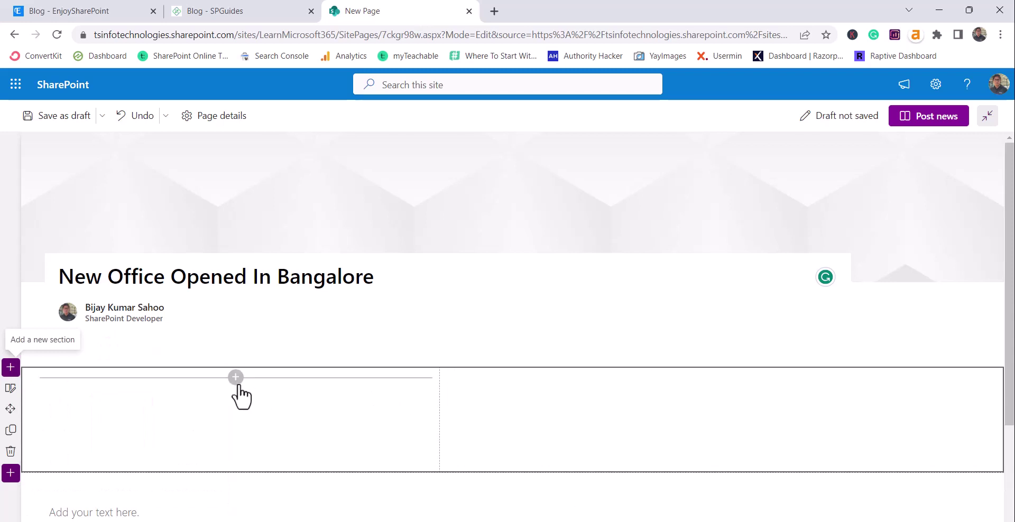
pyautogui.click(236, 381)
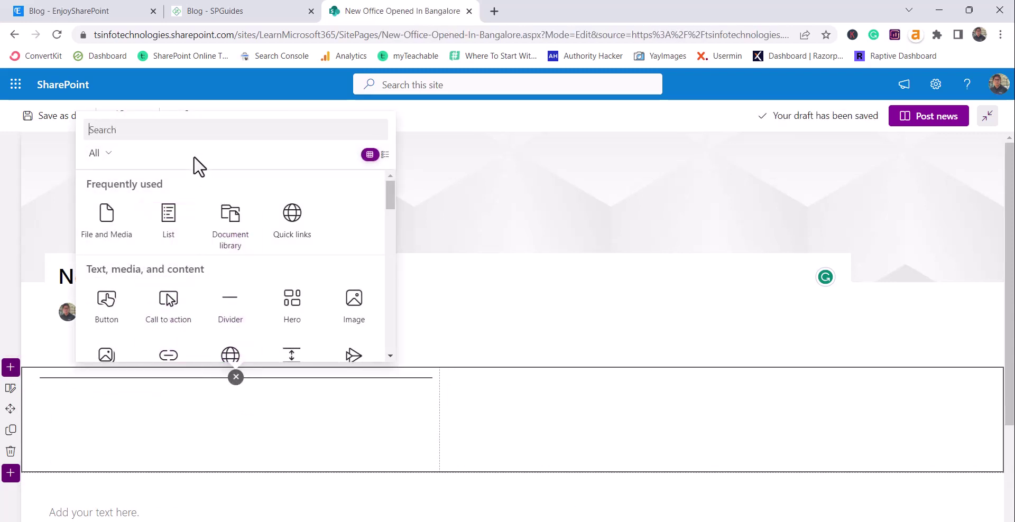
pyautogui.write('tes')
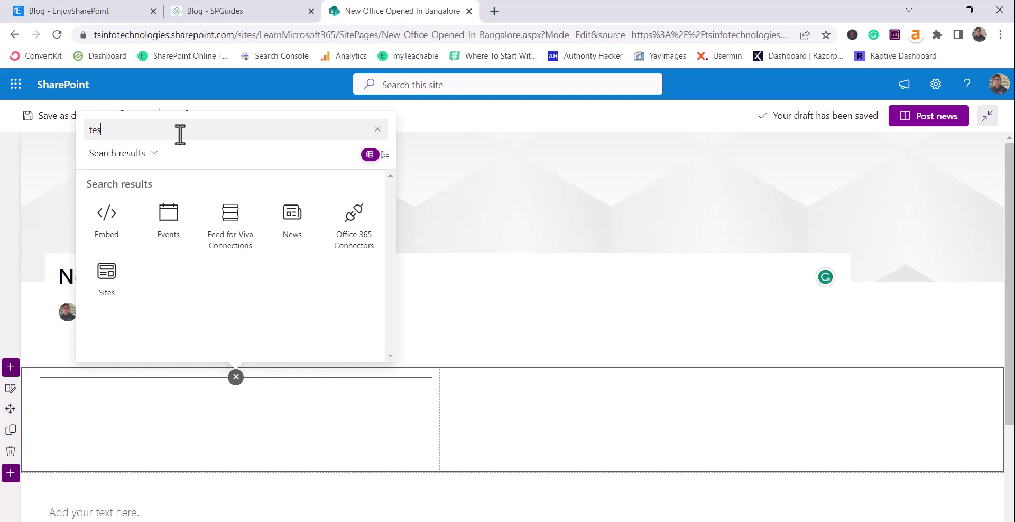
pyautogui.press('BackSpace')
pyautogui.write('x')
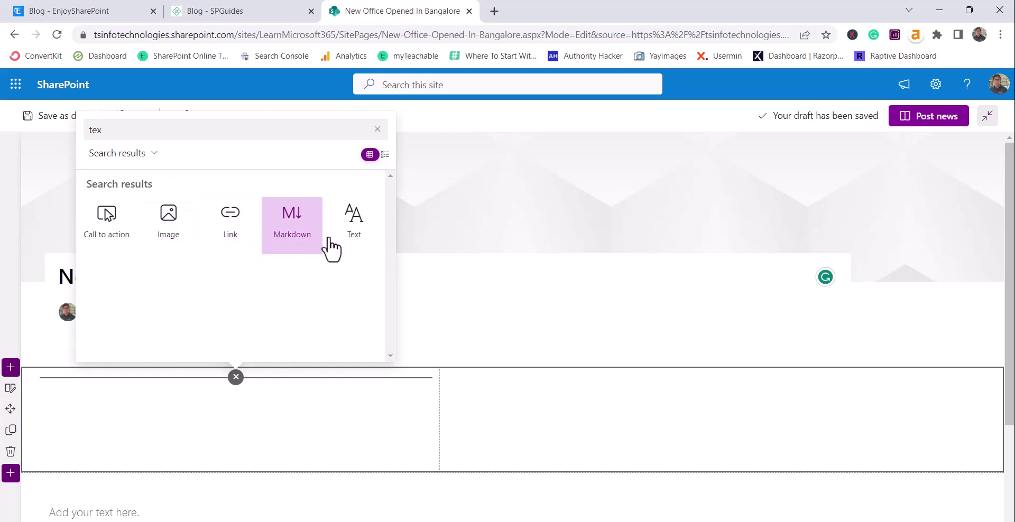
pyautogui.click(348, 245)
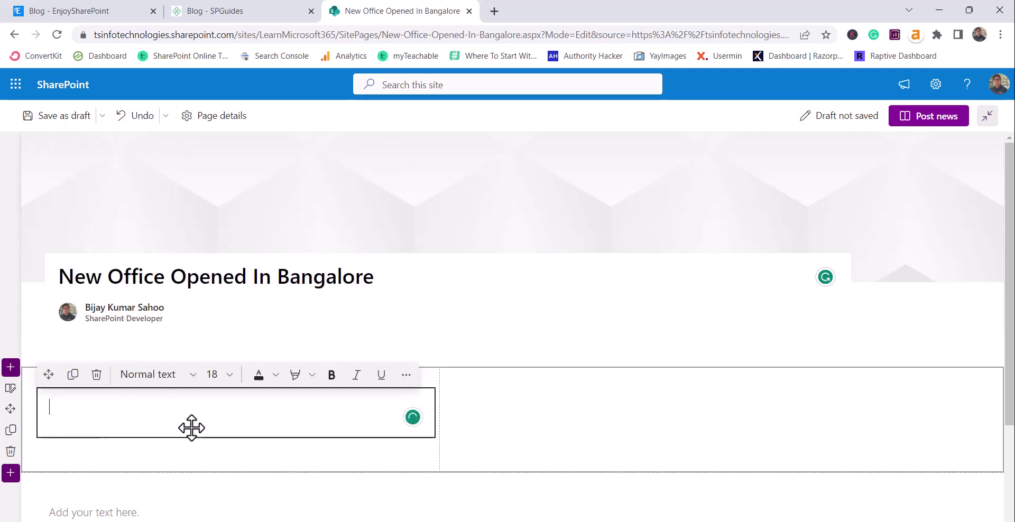
# Write "Yes, we have opened a new office at HSR Bangalore." in the first column's Text web part
pyautogui.write('Yes, we have opened a new')
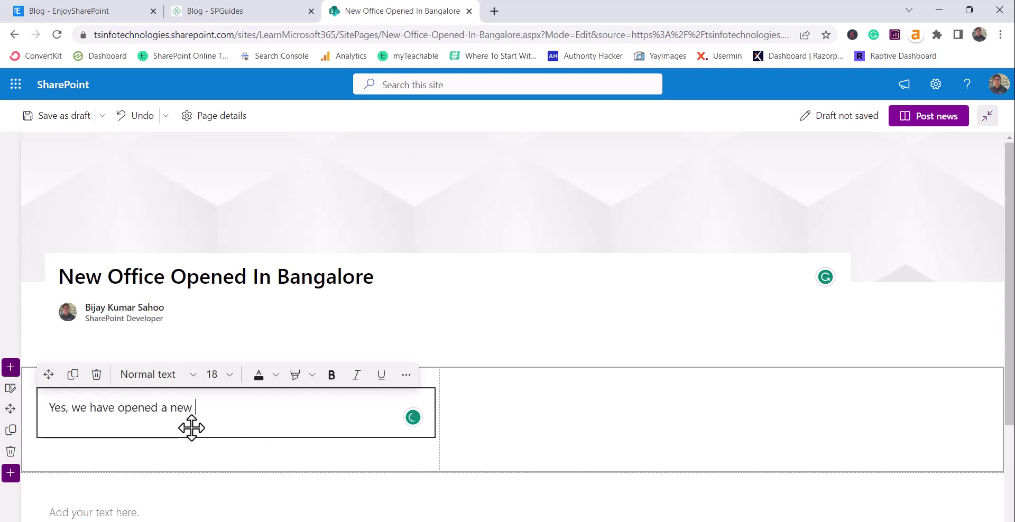
pyautogui.write(' office at HSR ')
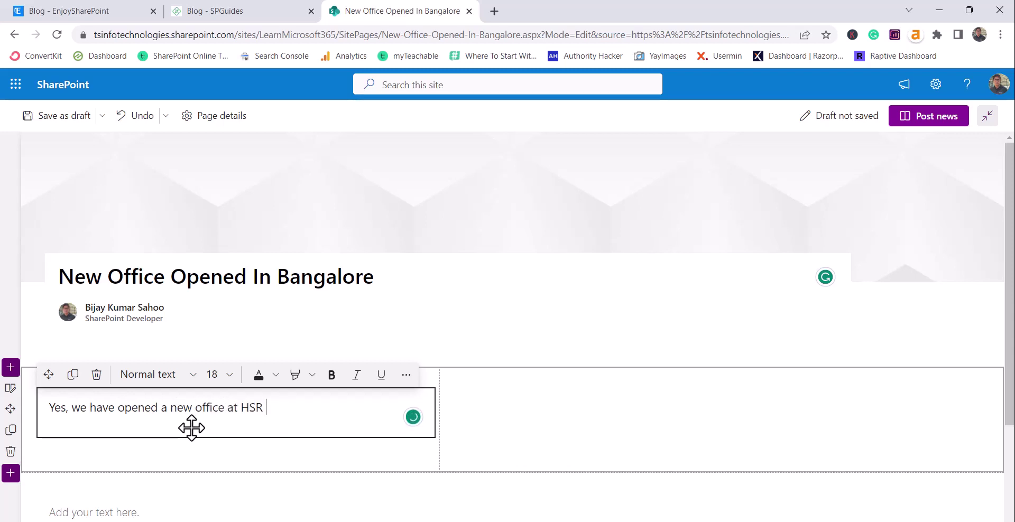
pyautogui.write('Bangalore.')
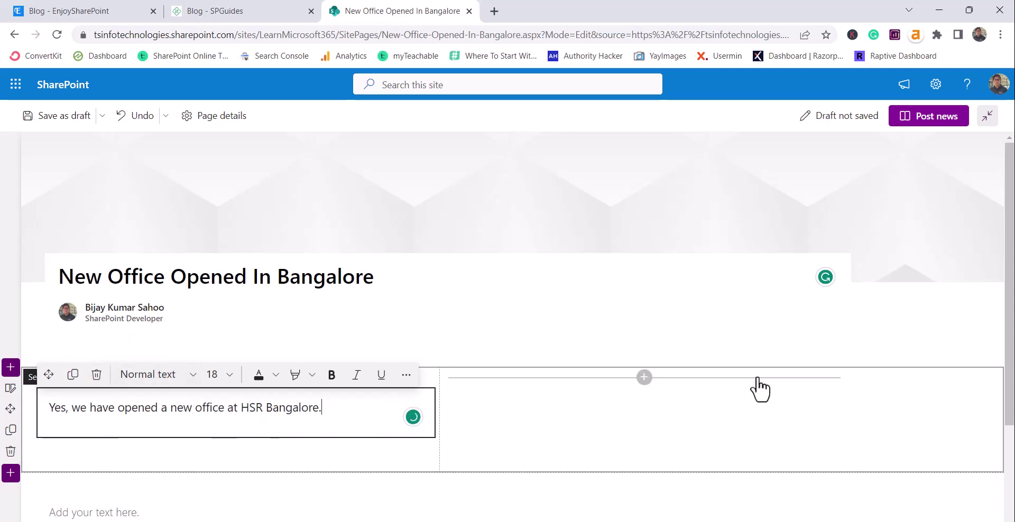
# Add an Image web part to the second column, searching stock images for "build" and inserting the dark blue skyscraper picture
pyautogui.click(682, 378)
pyautogui.click(646, 379)
pyautogui.click(645, 379)
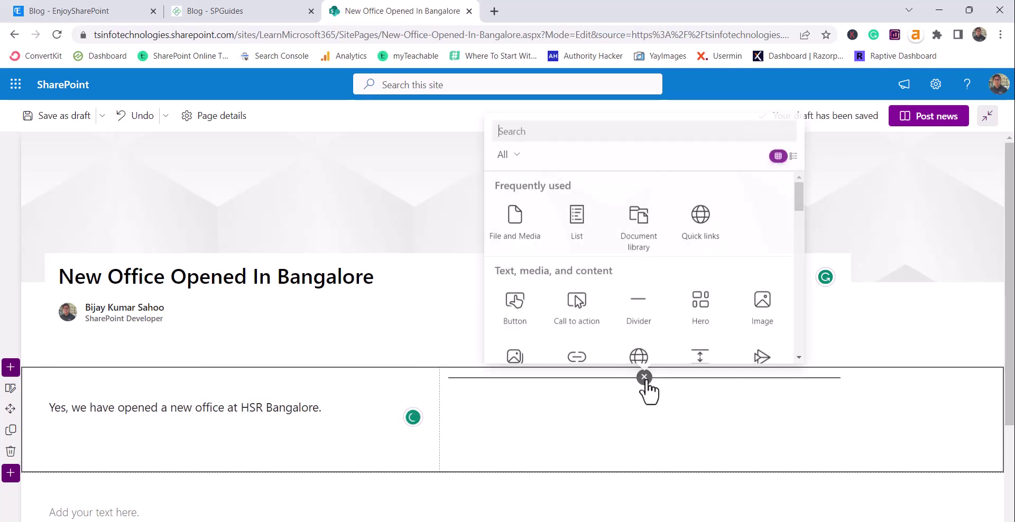
pyautogui.click(747, 317)
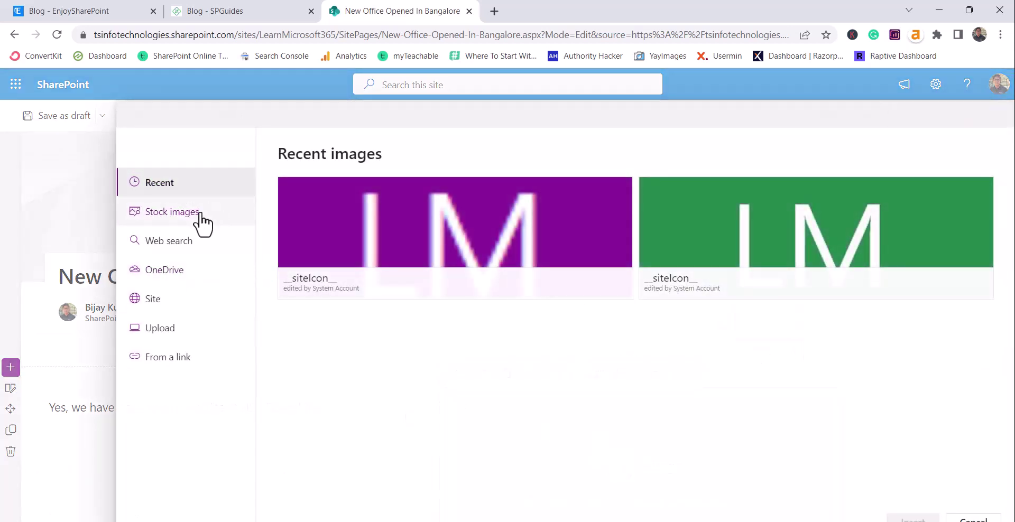
pyautogui.click(197, 214)
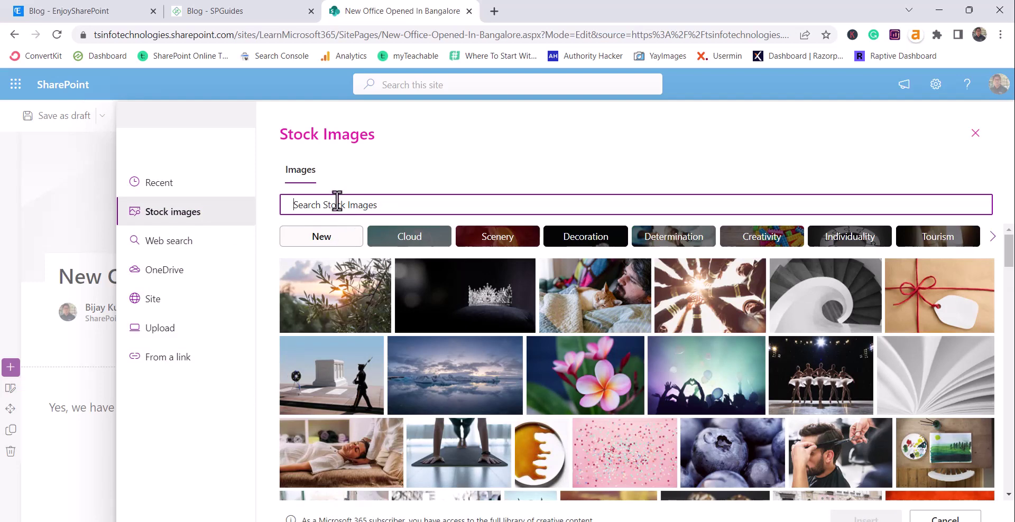
pyautogui.write('compa')
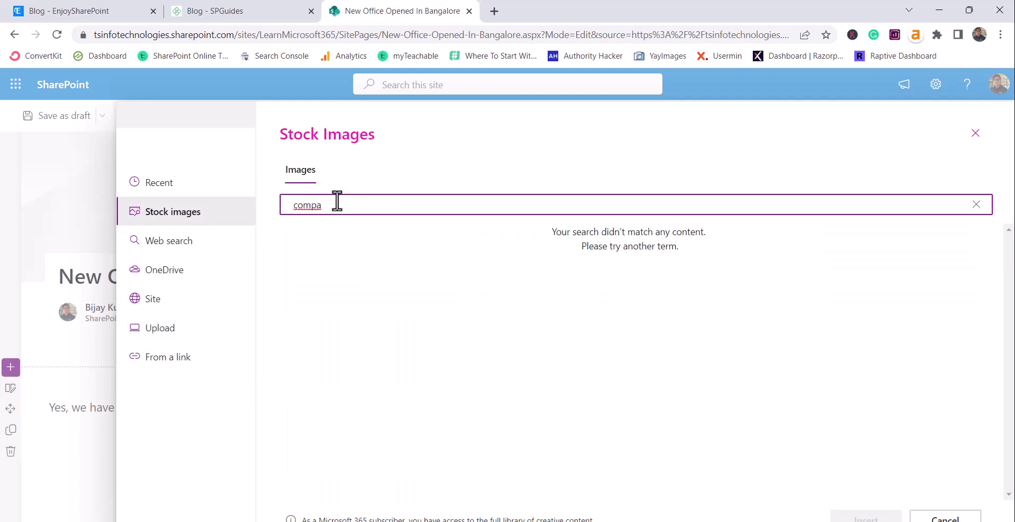
pyautogui.press('BackSpace')
pyautogui.write('build')
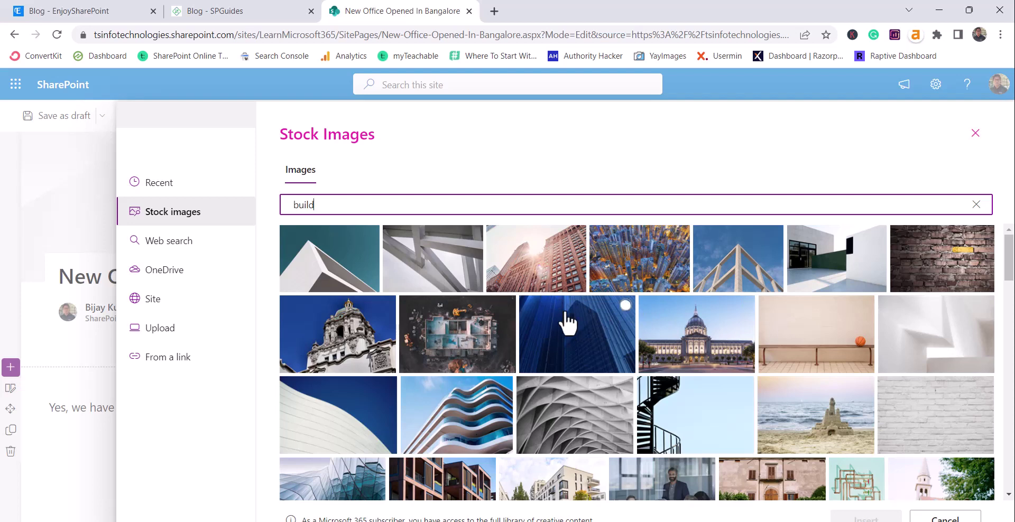
pyautogui.click(572, 346)
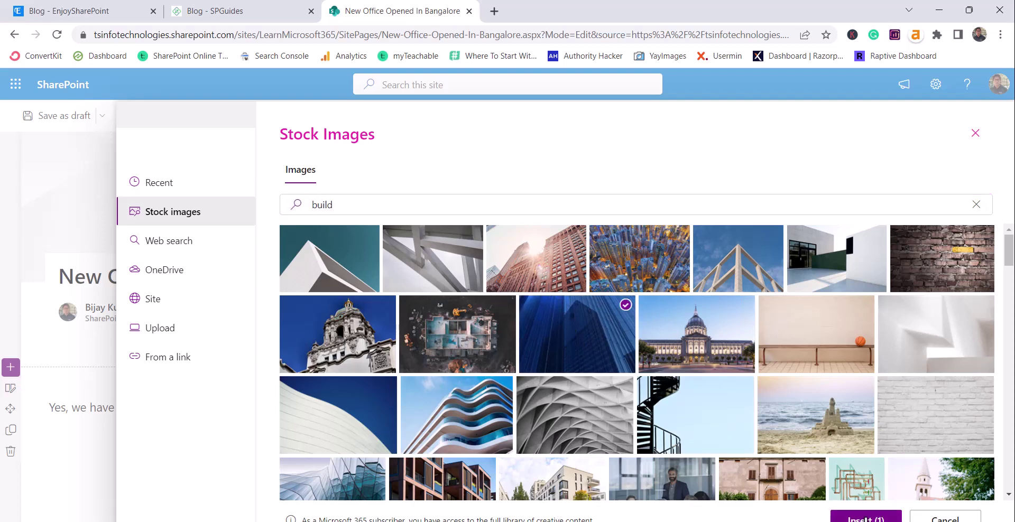
pyautogui.click(865, 519)
# Add a Call to action web part above the empty Text web part in the section below the skyscraper image
pyautogui.scroll(-4, 453, 378)
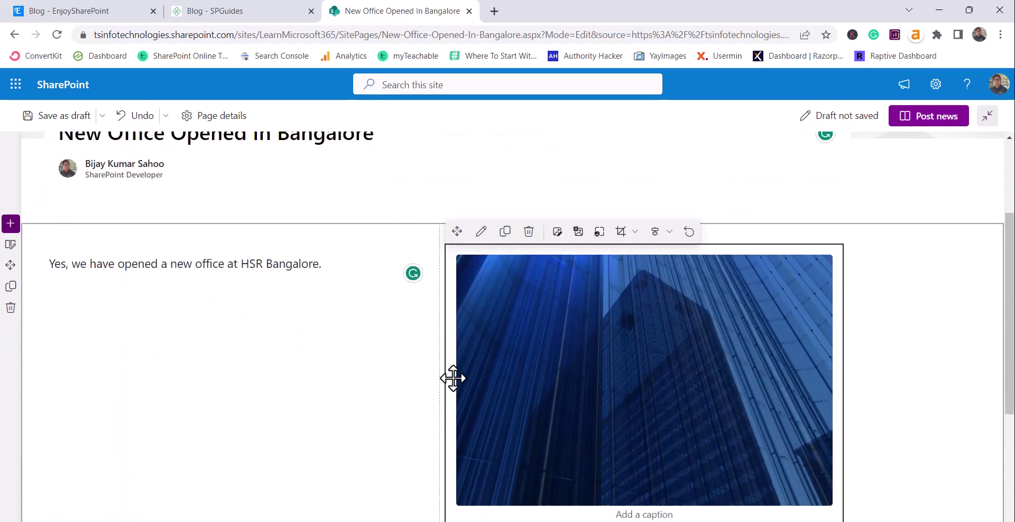
pyautogui.scroll(3, 423, 381)
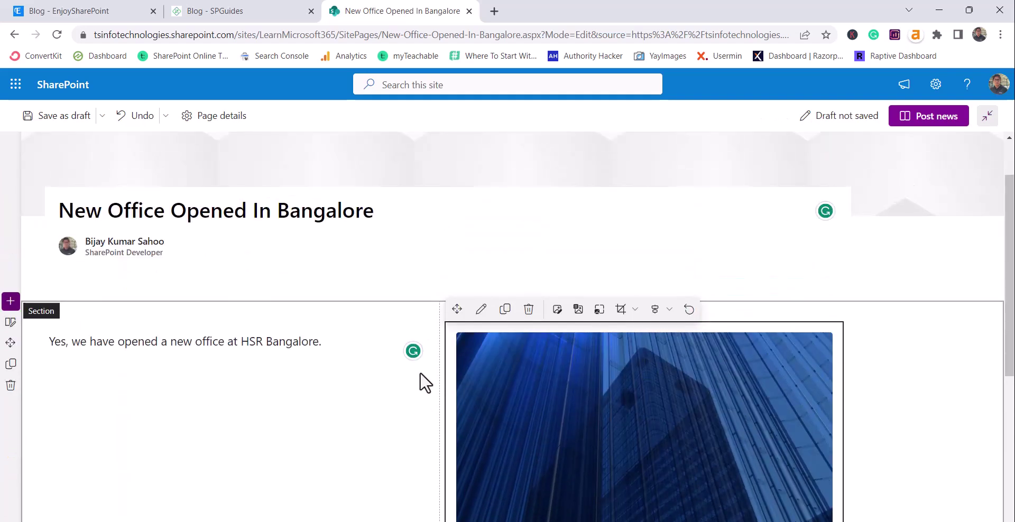
pyautogui.scroll(-5, 412, 384)
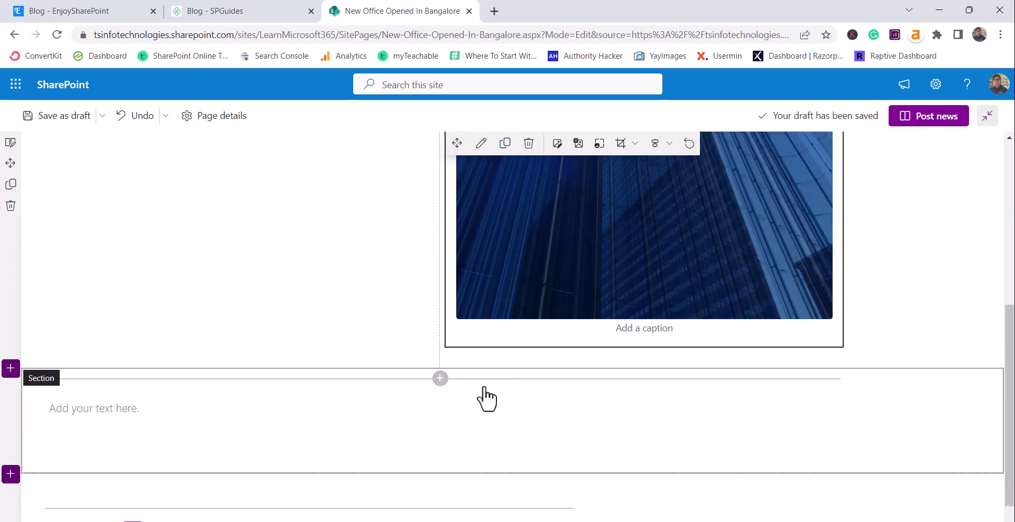
pyautogui.click(440, 378)
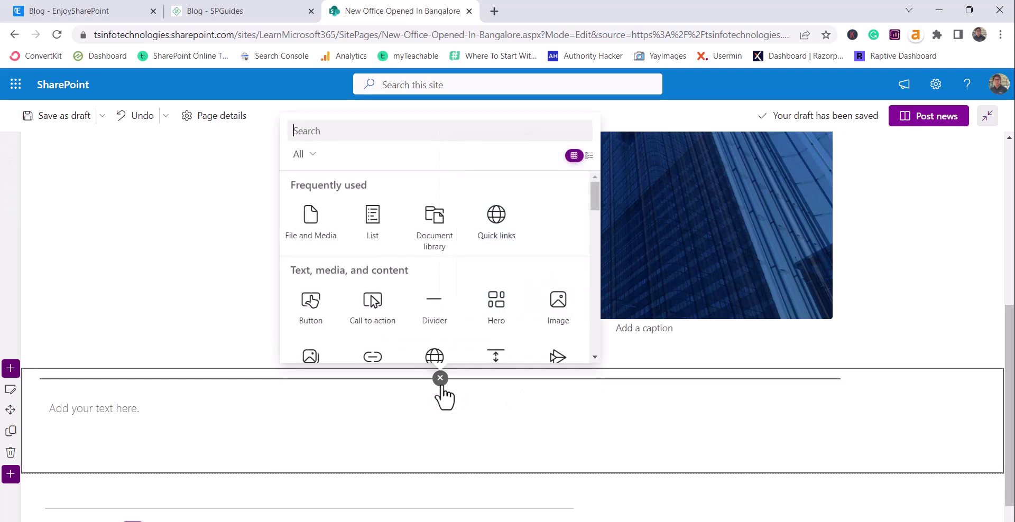
pyautogui.click(372, 312)
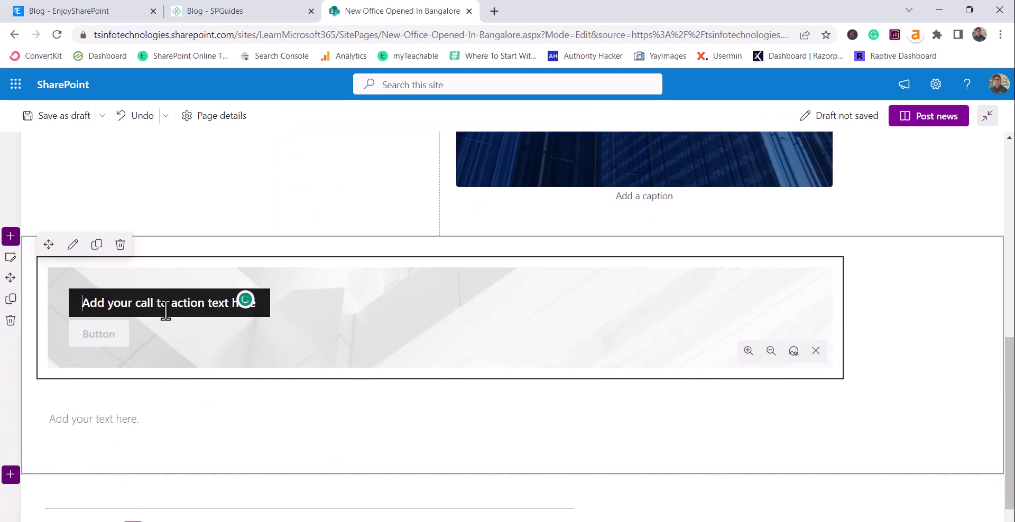
pyautogui.write('Clint')
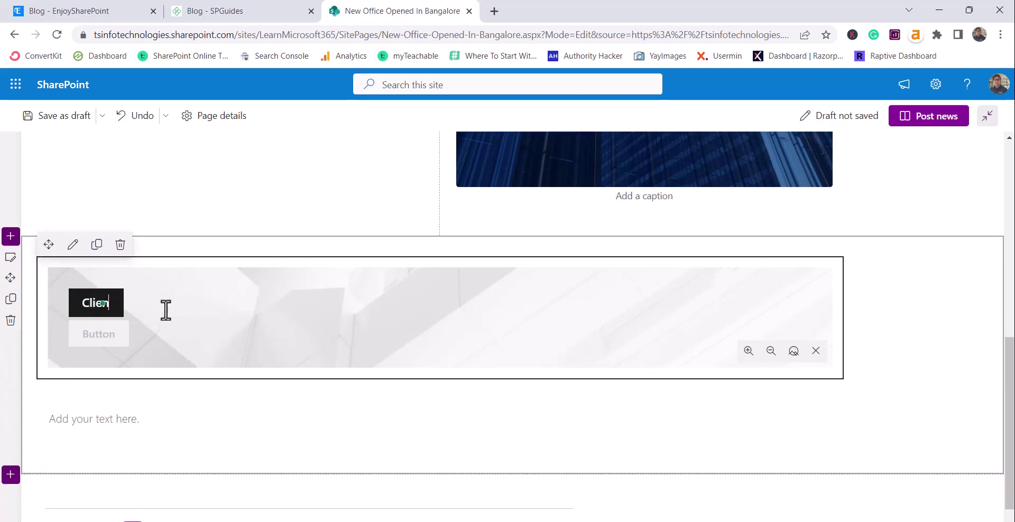
pyautogui.press('BackSpace')
pyautogui.press('BackSpace')
pyautogui.press('BackSpace')
pyautogui.press('BackSpace')
pyautogui.press('BackSpace')
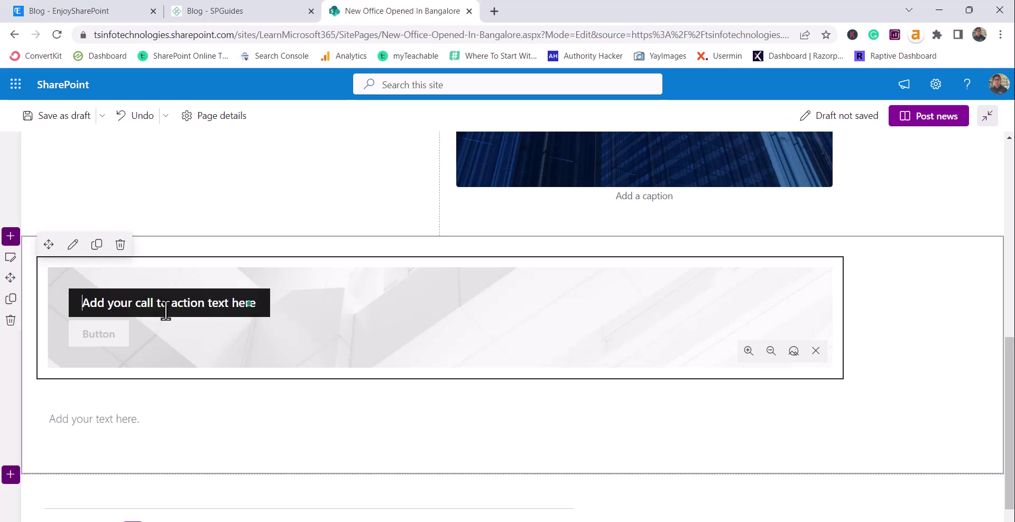
# Enter "Click Below to visit the site" as the call to action text
pyautogui.write('Cli')
pyautogui.press('BackSpace')
pyautogui.write('c')
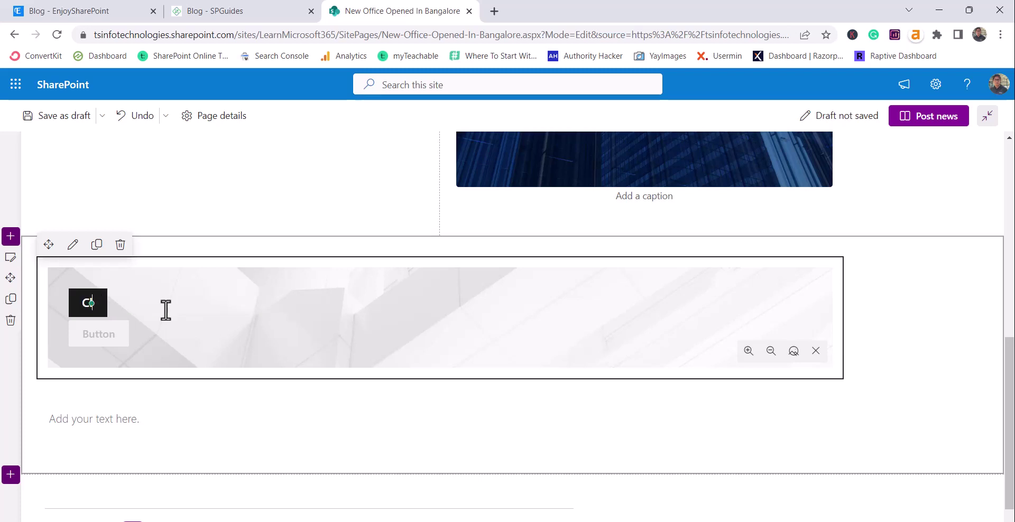
pyautogui.write('lick Below')
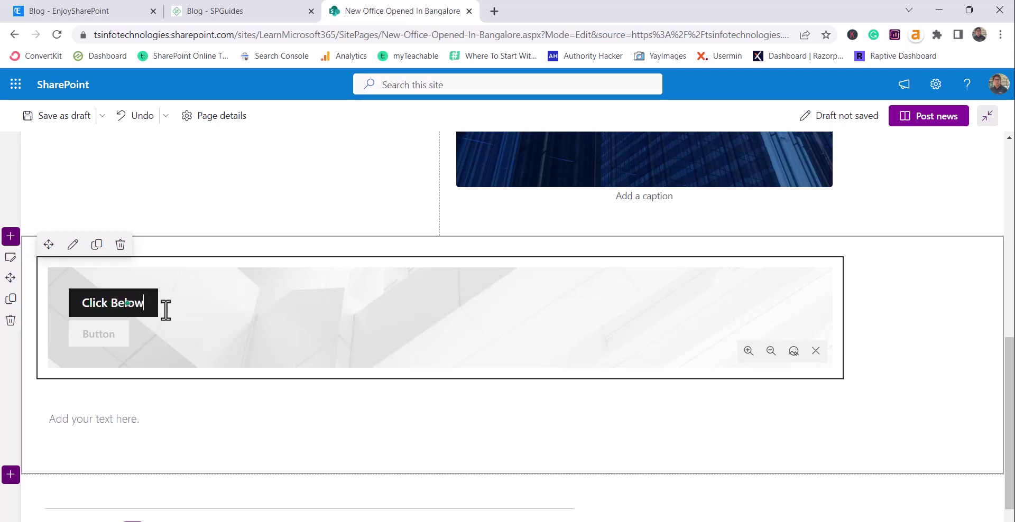
pyautogui.write(' to visit ')
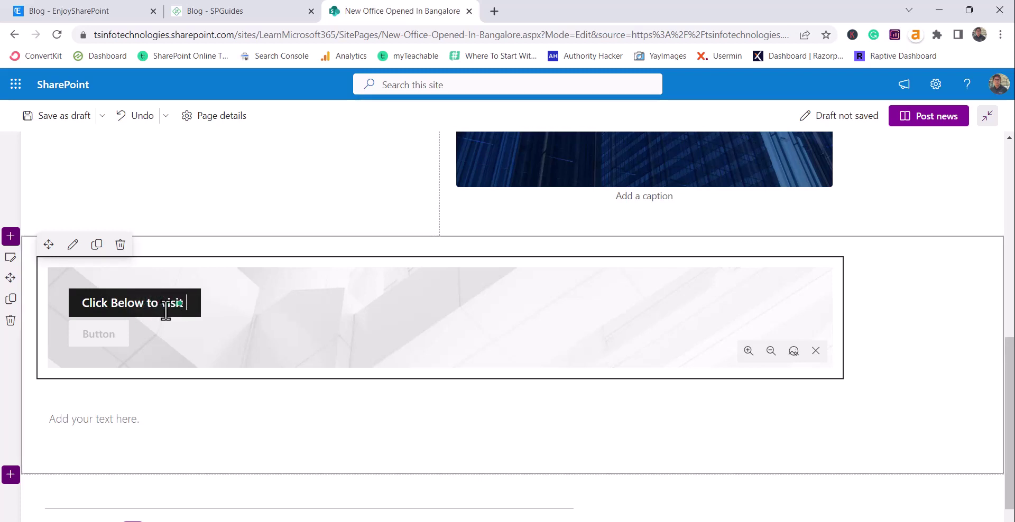
pyautogui.write('the site')
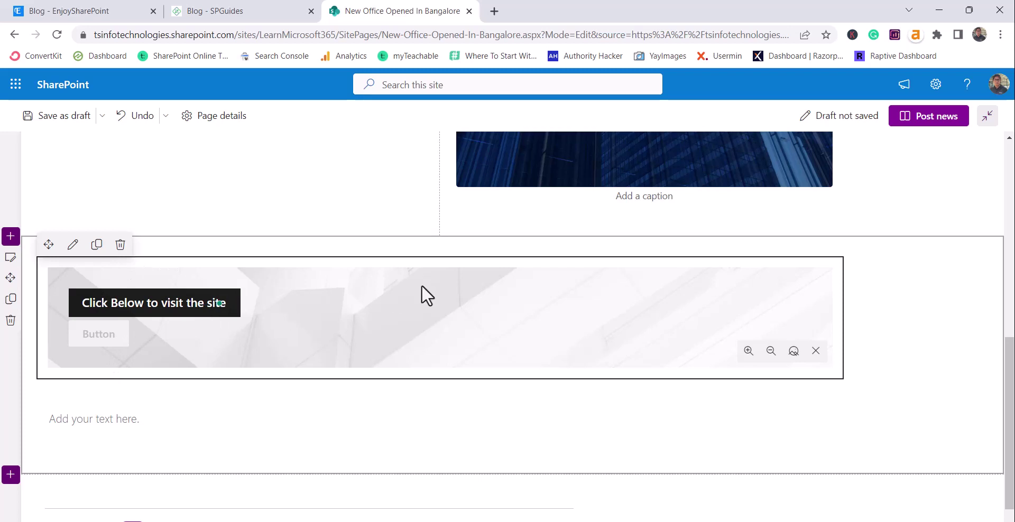
# Look over the finished draft from text to image and post it as news
pyautogui.scroll(4, 653, 431)
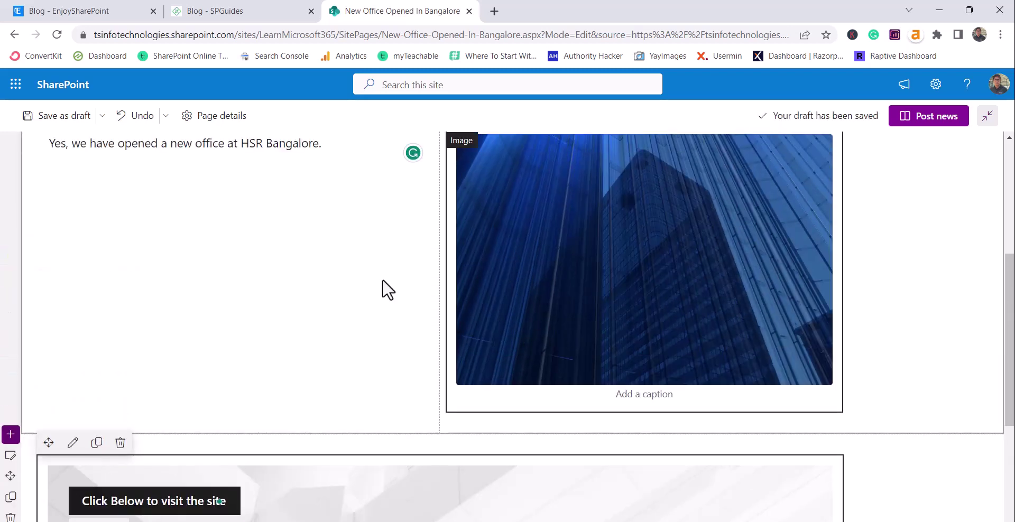
pyautogui.scroll(5, 670, 287)
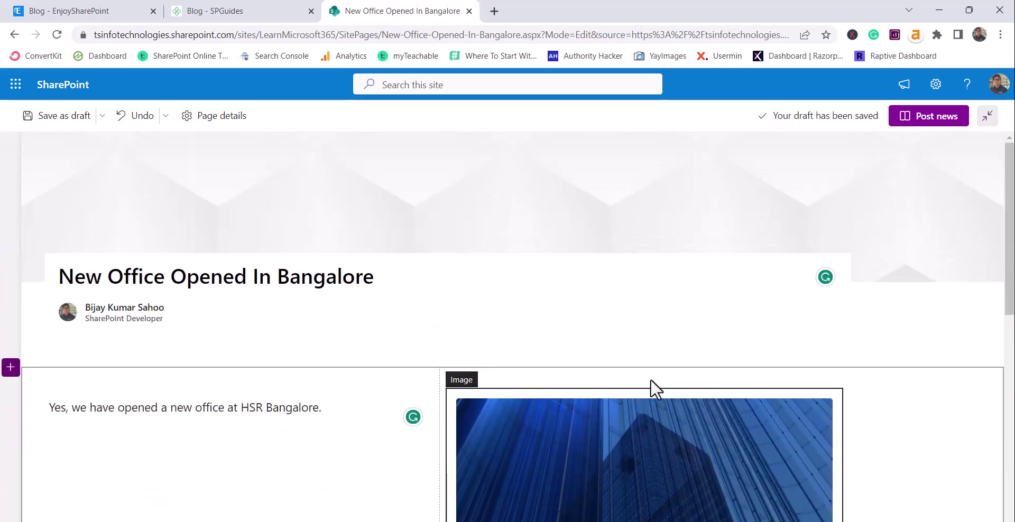
pyautogui.scroll(-5, 646, 386)
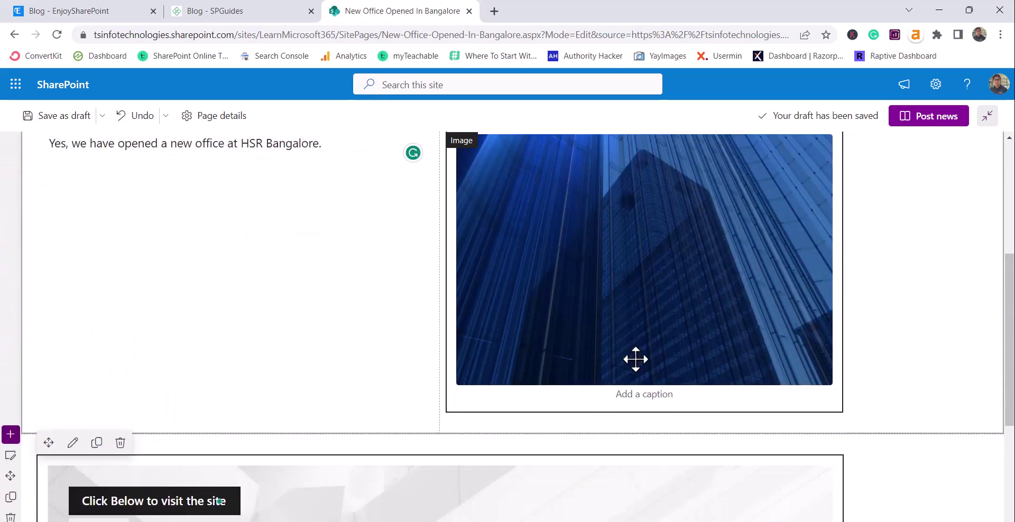
pyautogui.scroll(4, 636, 360)
pyautogui.scroll(1, 636, 359)
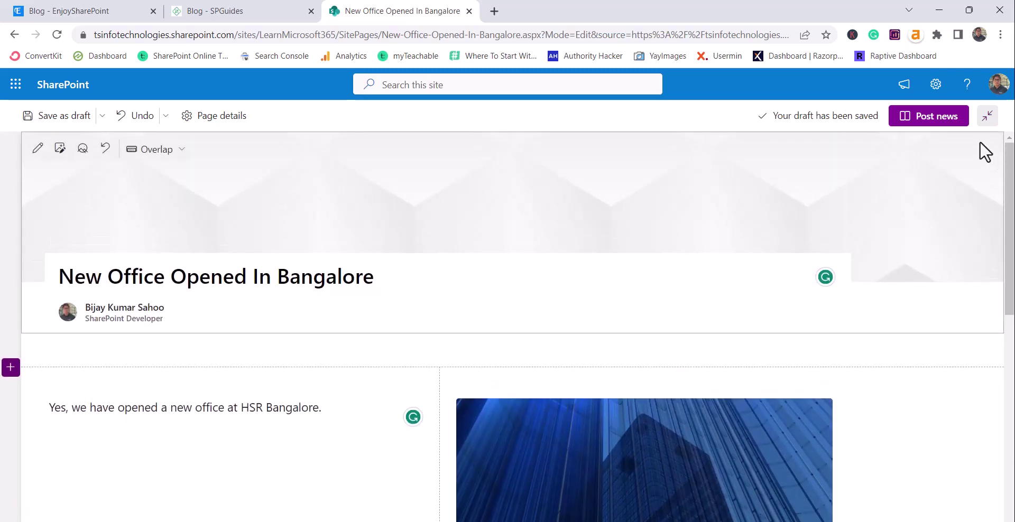
pyautogui.click(937, 117)
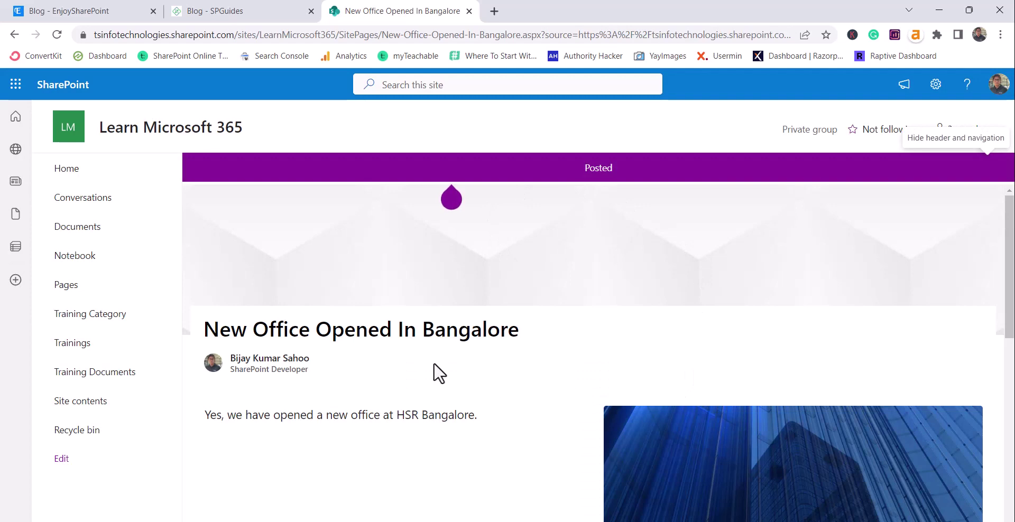
# Review the published post from title to comments, then check its page details, dismissing the Editor tip and closing the details
pyautogui.scroll(-7, 476, 344)
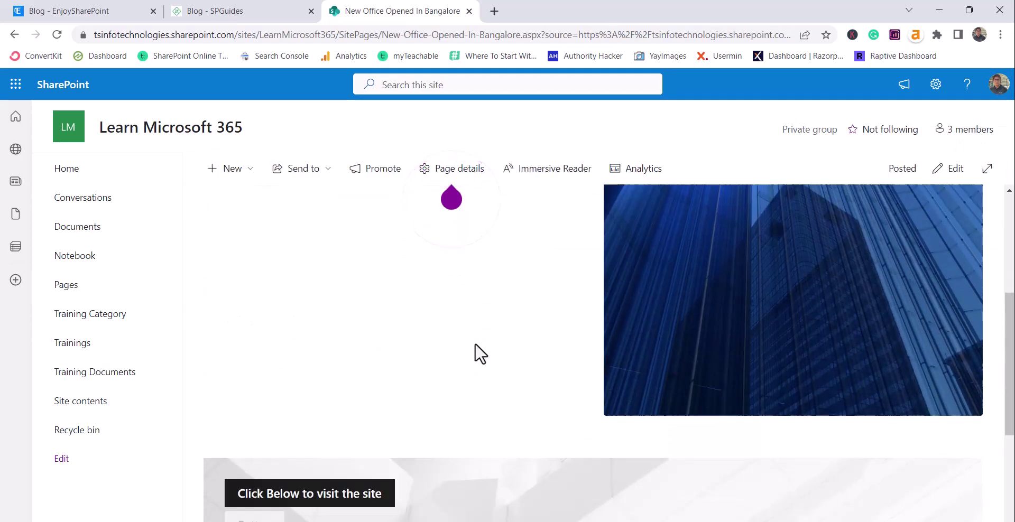
pyautogui.scroll(-1, 475, 344)
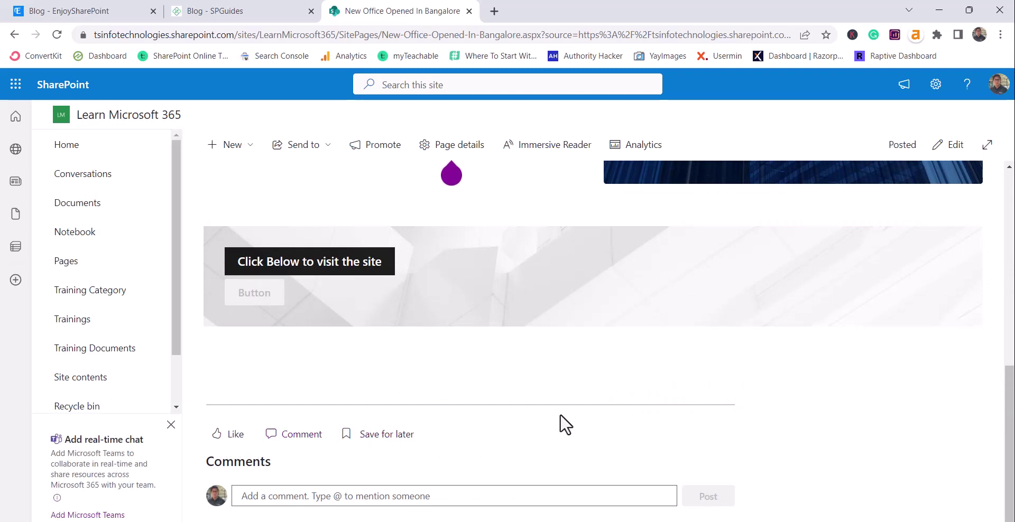
pyautogui.scroll(10, 560, 423)
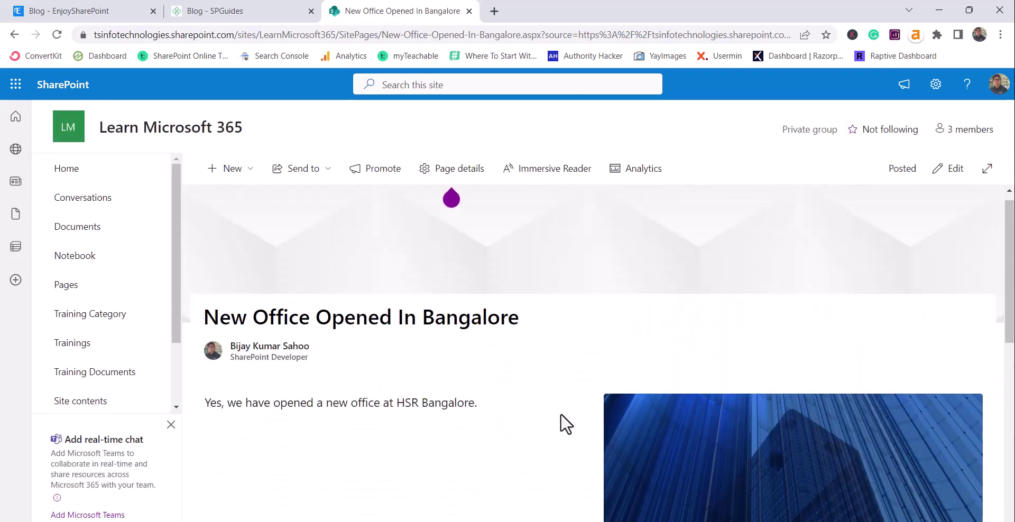
pyautogui.moveTo(453, 204)
pyautogui.click(450, 172)
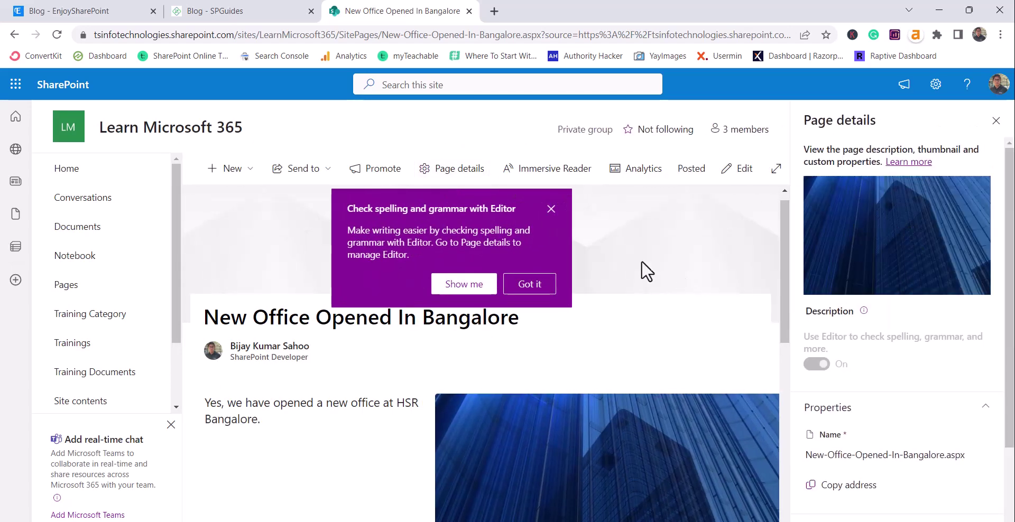
pyautogui.click(552, 208)
pyautogui.scroll(-2, 872, 386)
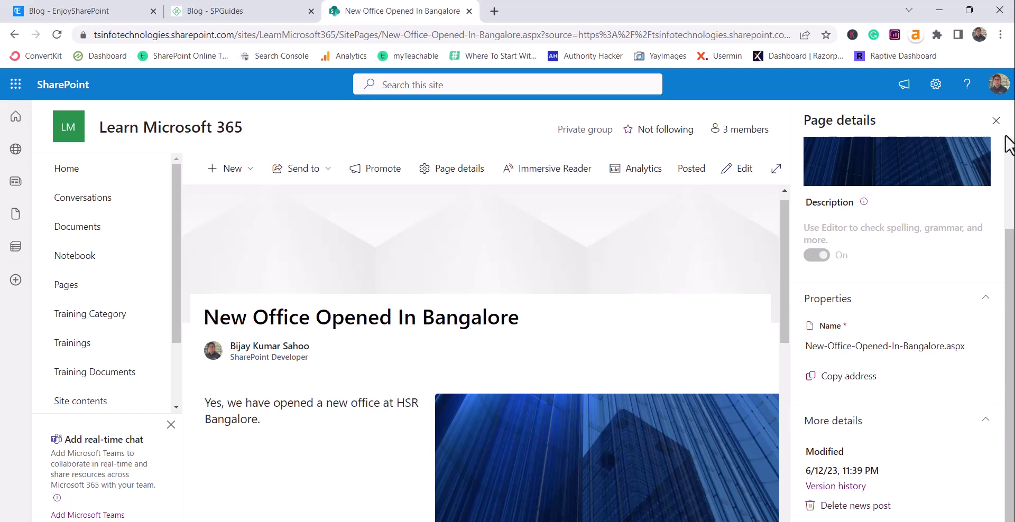
pyautogui.click(996, 120)
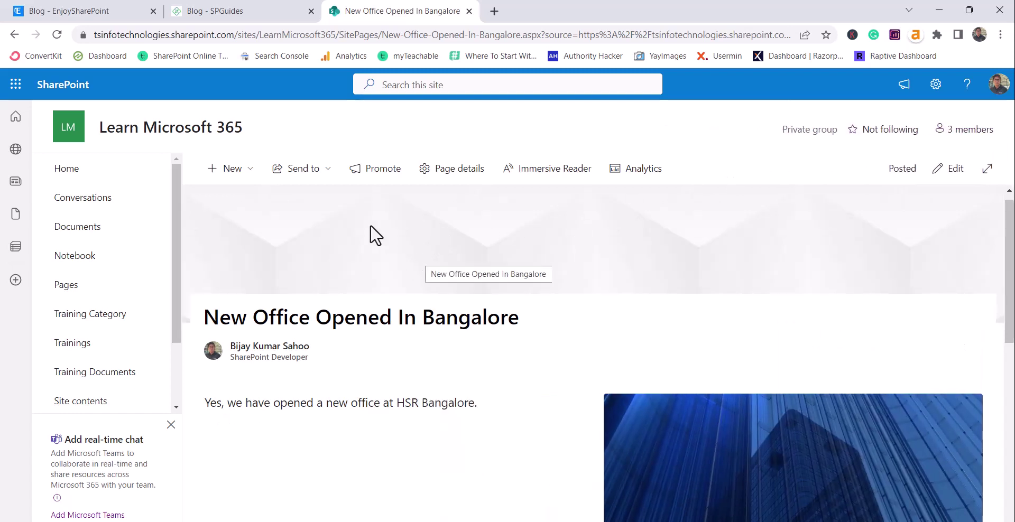
# View the form for sending the news post by email and close it without sending
pyautogui.click(322, 170)
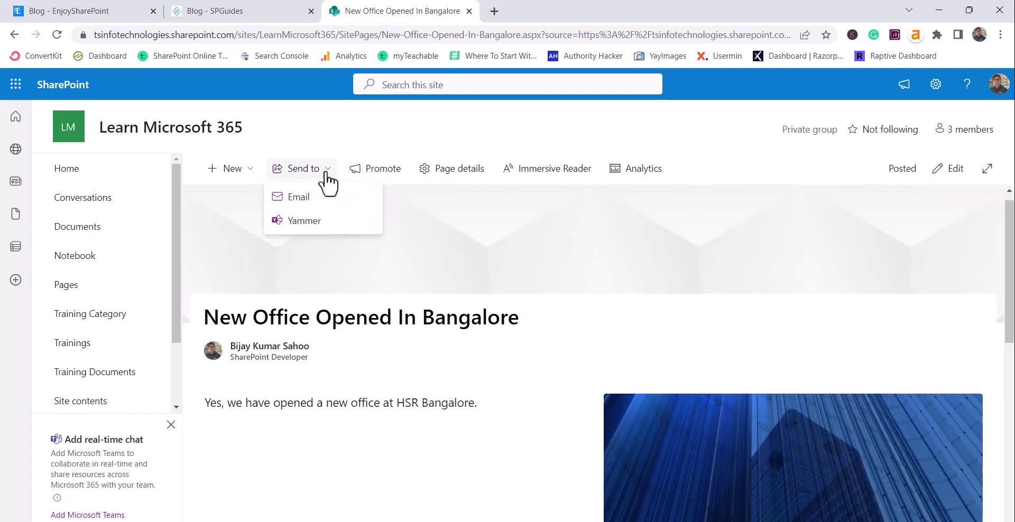
pyautogui.click(303, 201)
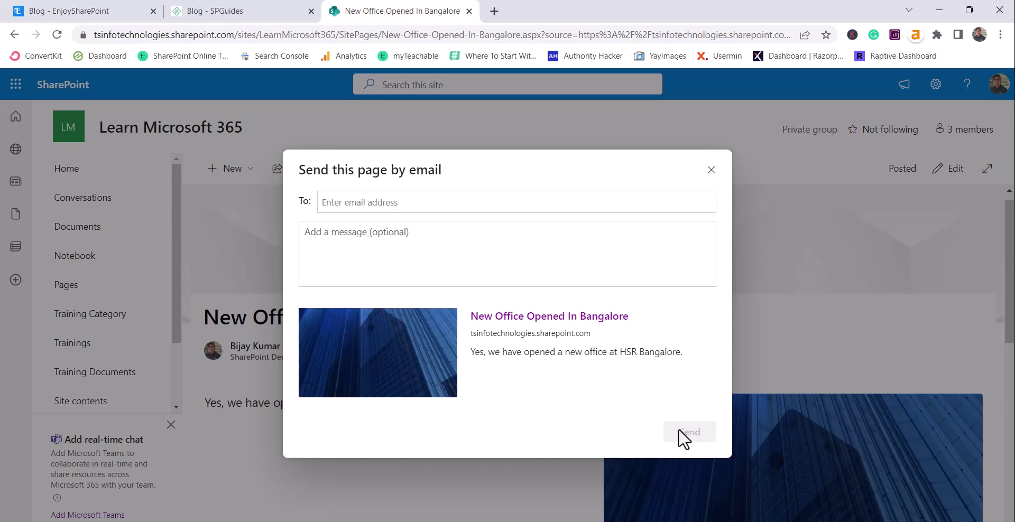
pyautogui.click(712, 170)
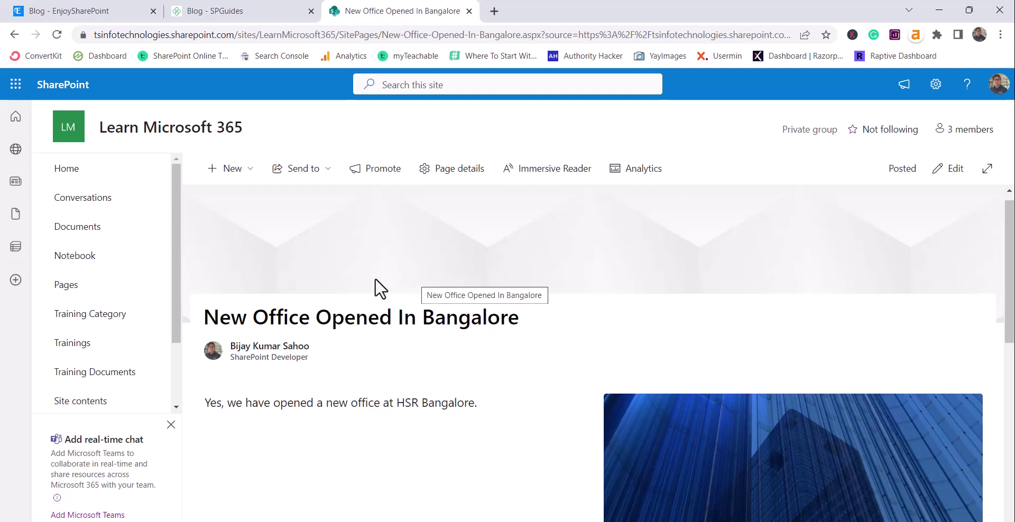
# Open the Site Pages library, select the New-Office-Opened-In-Bangalore page and examine its additional commands
pyautogui.click(101, 286)
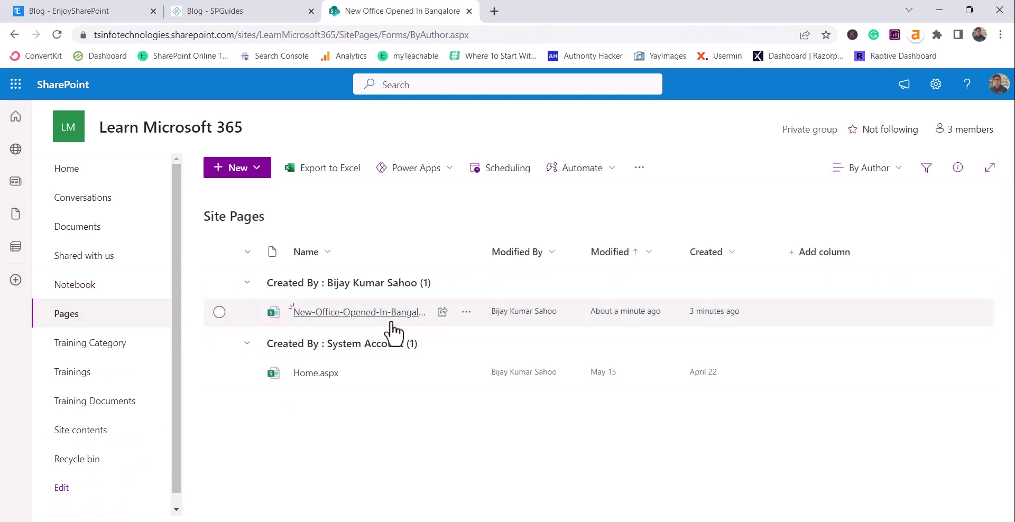
pyautogui.moveTo(385, 315)
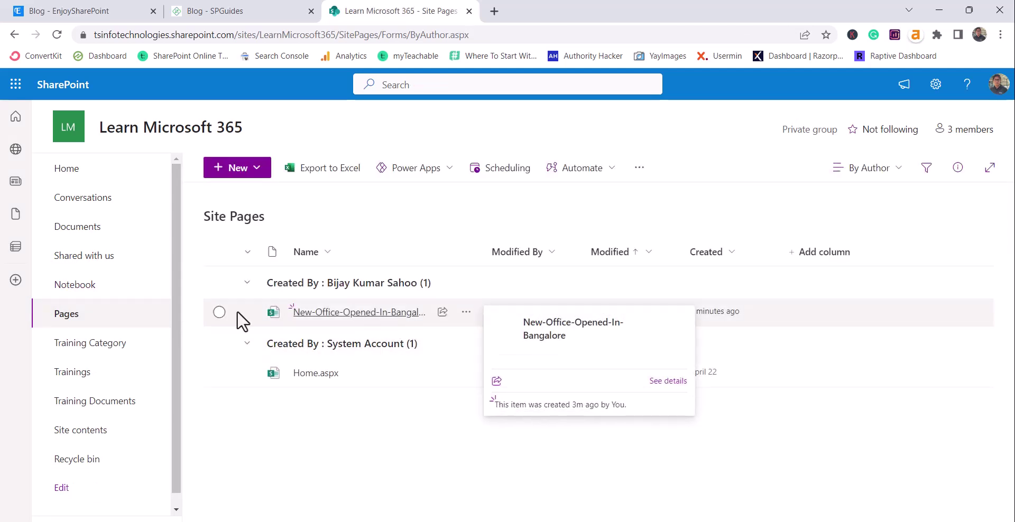
pyautogui.click(219, 312)
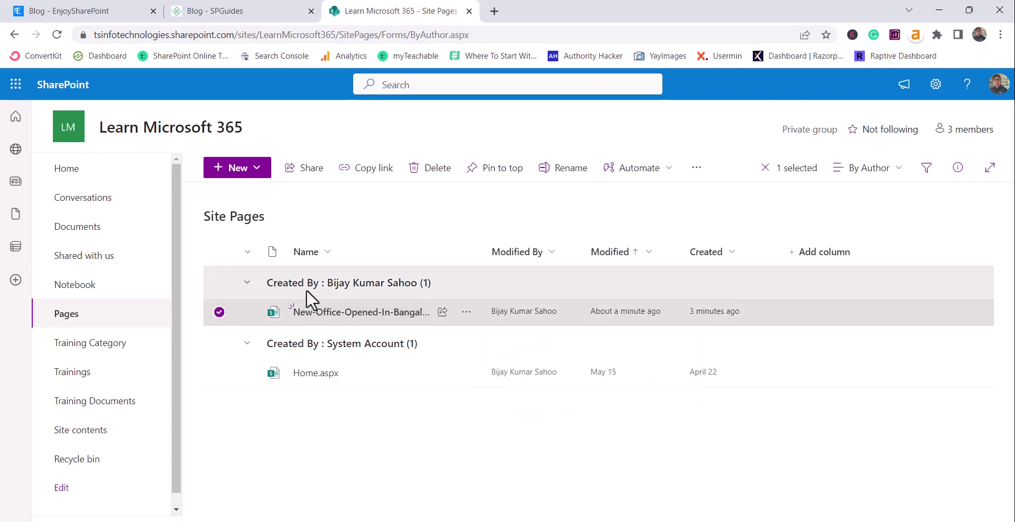
pyautogui.click(697, 168)
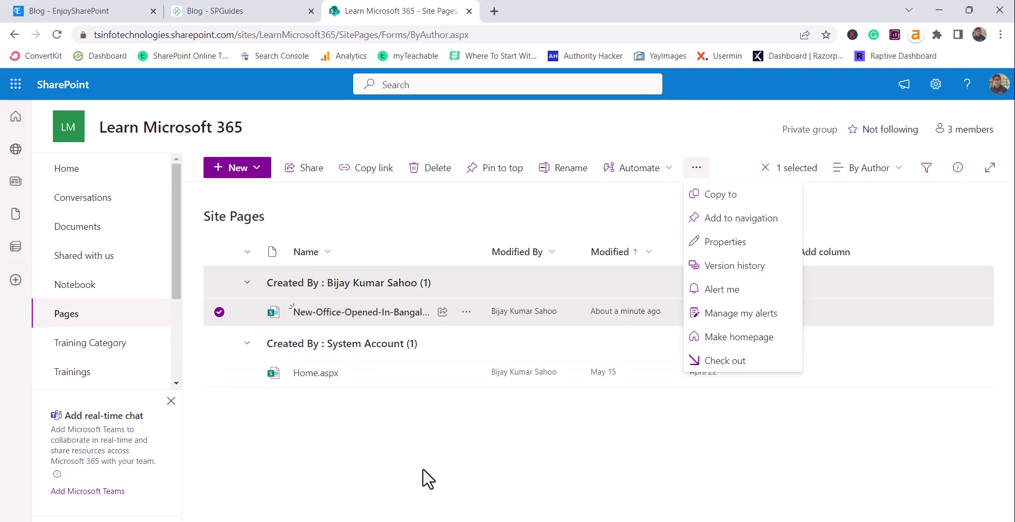
pyautogui.click(405, 457)
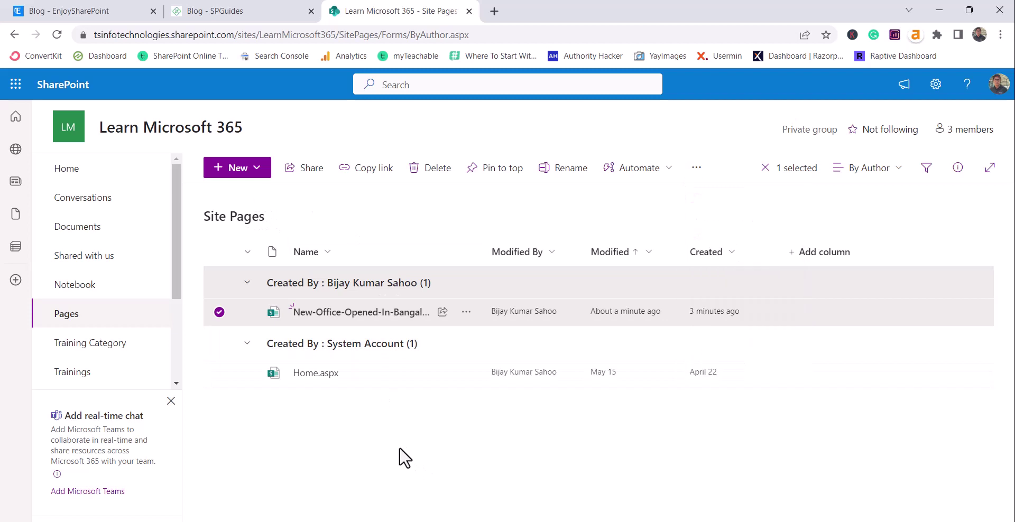
# Open the news post from the Site Pages library, then go to the site's home page and view its News web part
pyautogui.click(373, 317)
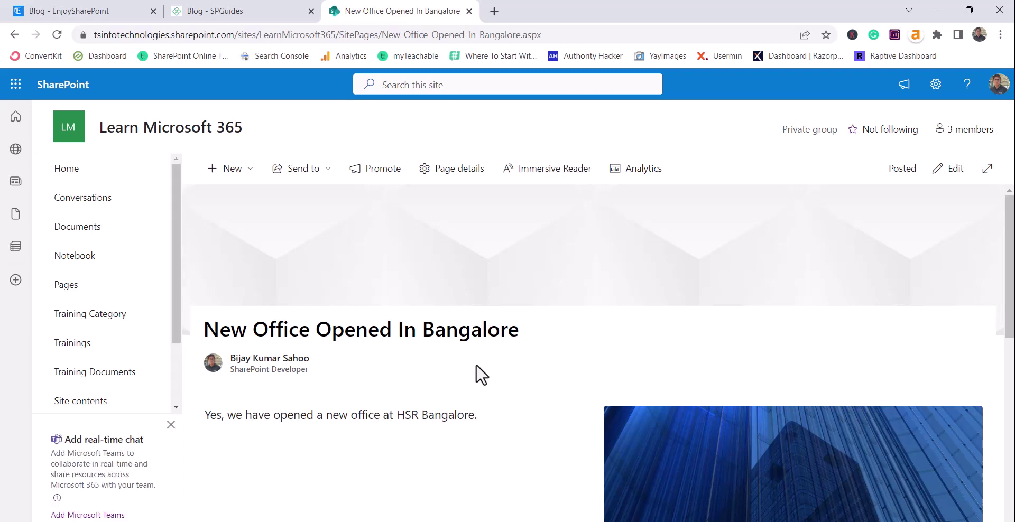
pyautogui.click(84, 172)
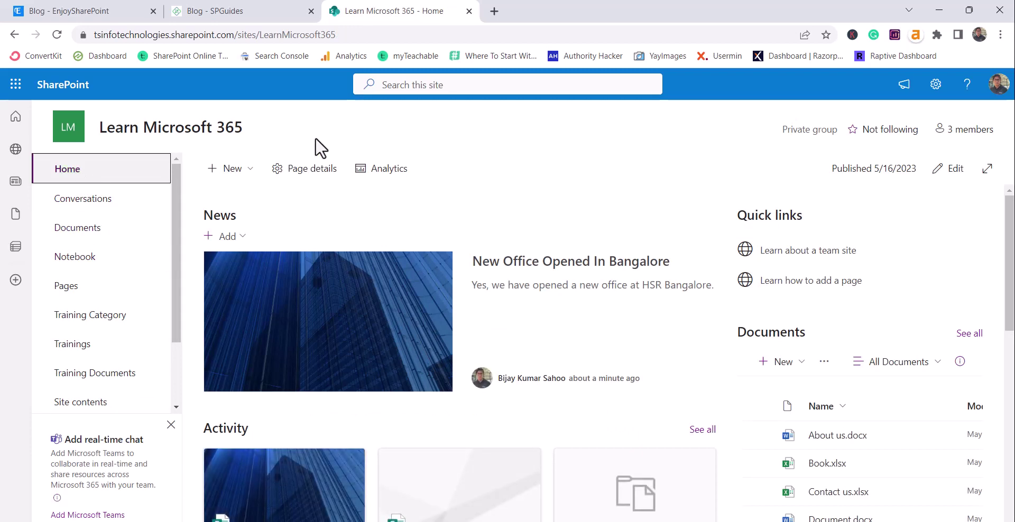
pyautogui.click(96, 171)
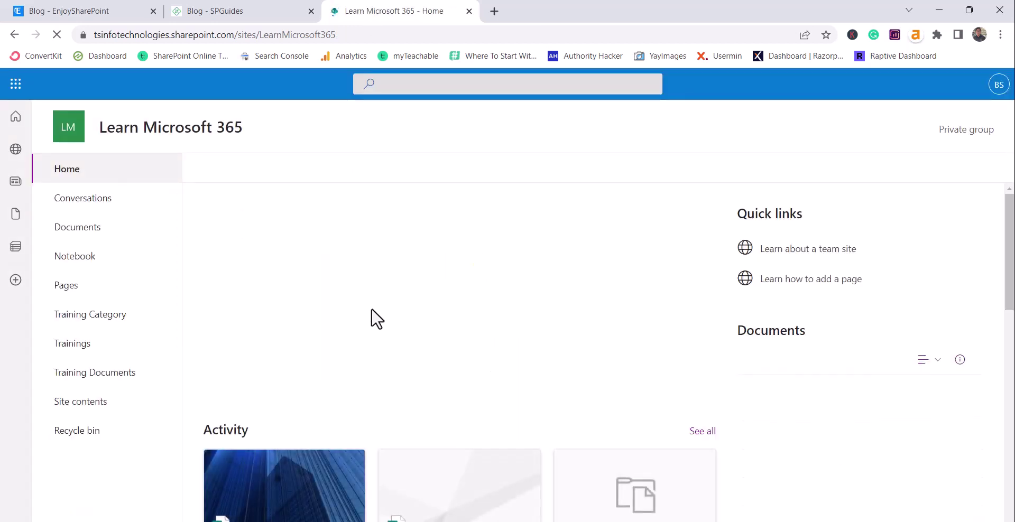
pyautogui.scroll(-4, 344, 310)
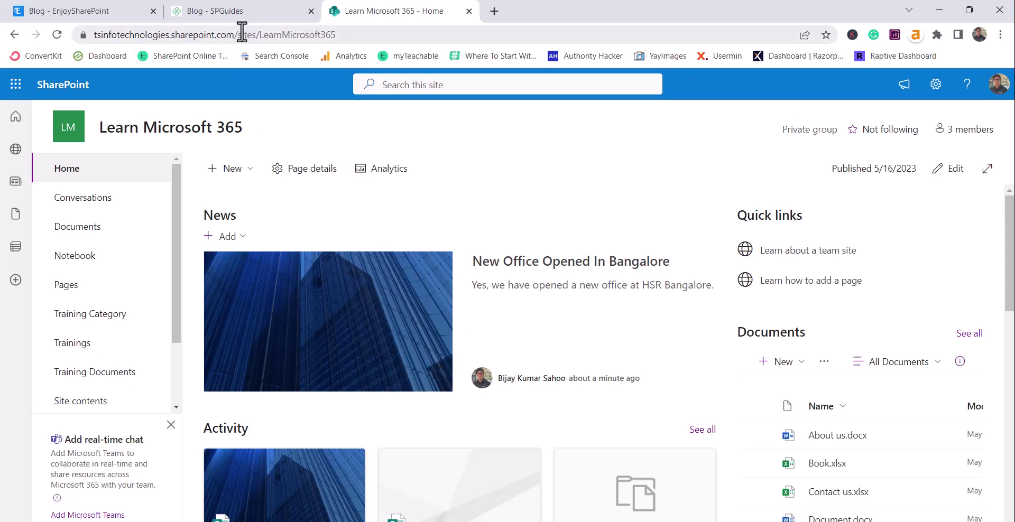
# Open the tenant's root site, TSInfo Technology Site, in a new browser tab and examine the News web part on its home page
pyautogui.moveTo(238, 35); pyautogui.dragTo(53, 36)
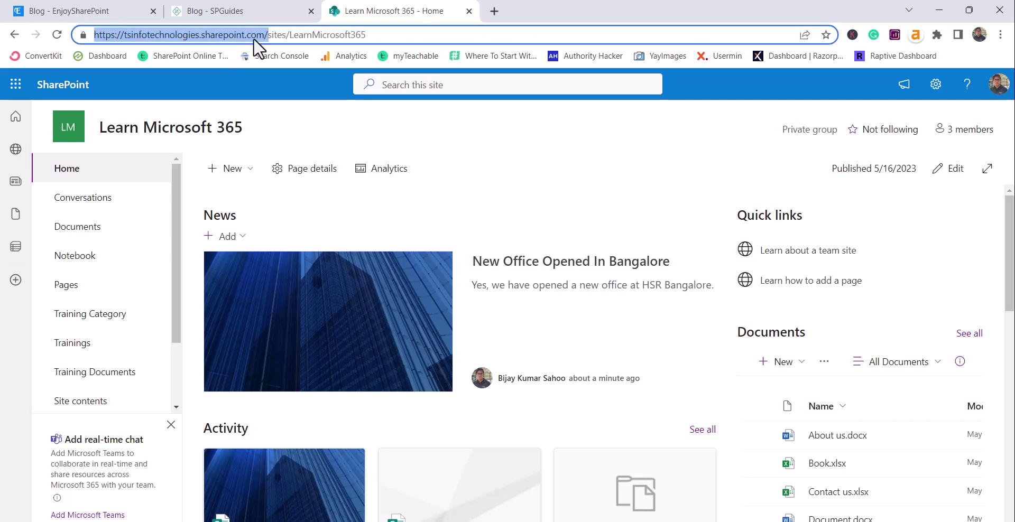
pyautogui.hotkey('ctrl', 'c')
pyautogui.click(502, 10)
pyautogui.hotkey('ctrl', 'v')
pyautogui.press('Return')
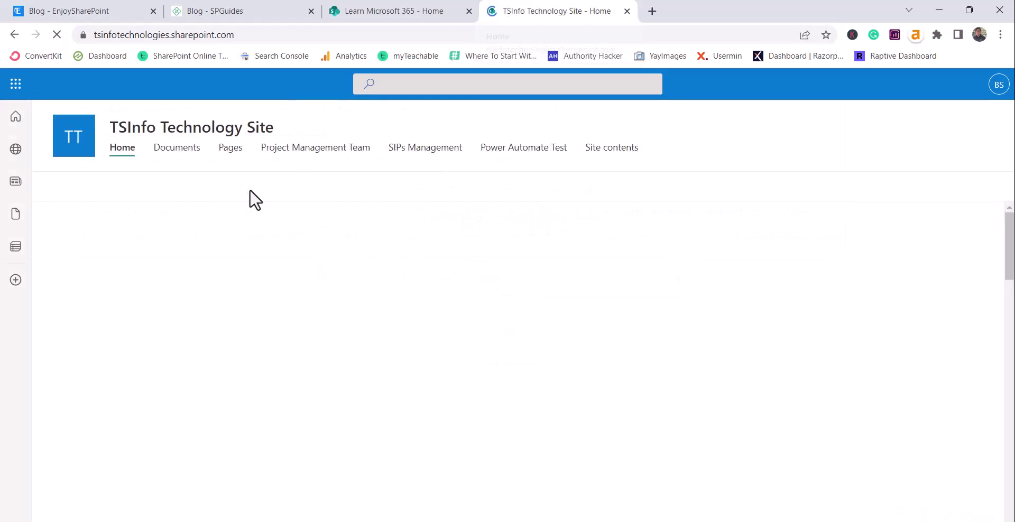
pyautogui.scroll(-10, 466, 287)
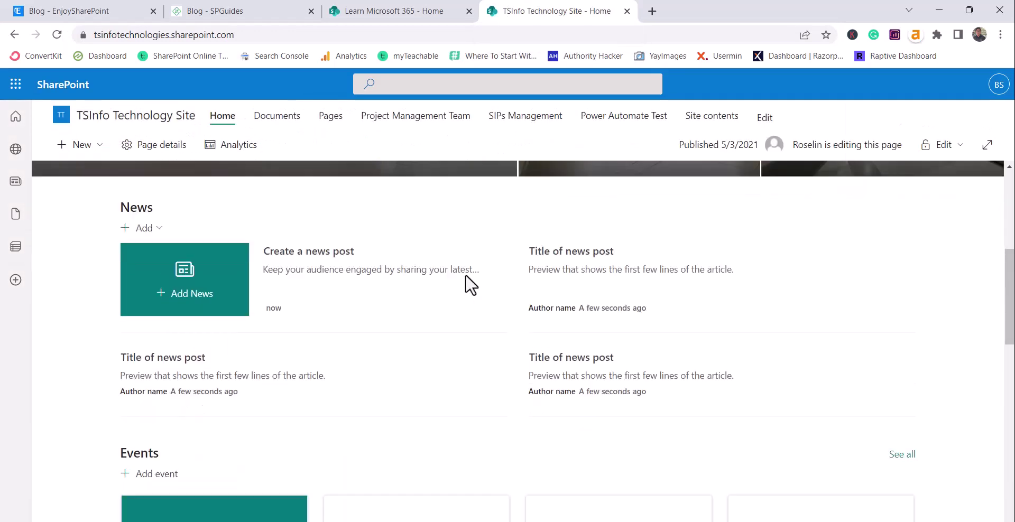
pyautogui.scroll(5, 469, 284)
pyautogui.scroll(1, 470, 286)
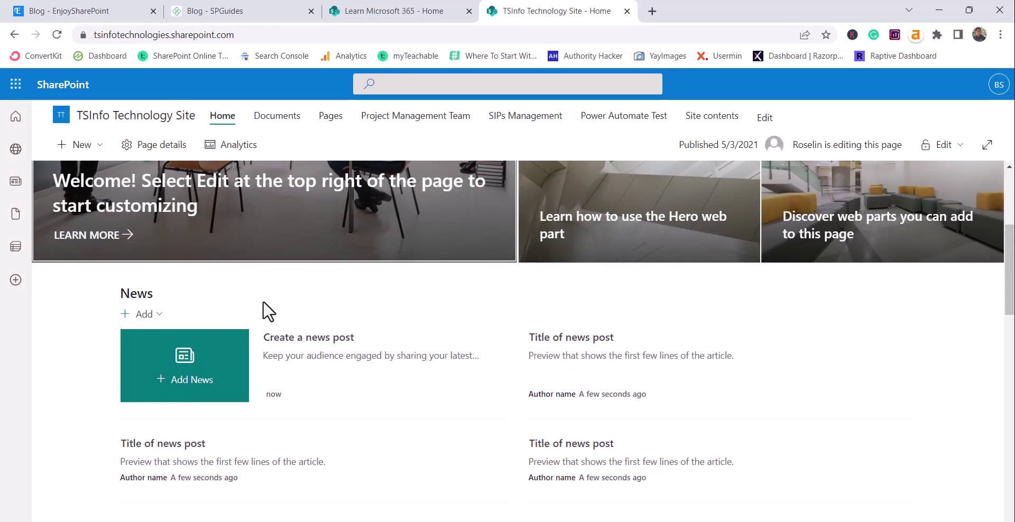
pyautogui.scroll(1, 490, 265)
pyautogui.scroll(2, 490, 262)
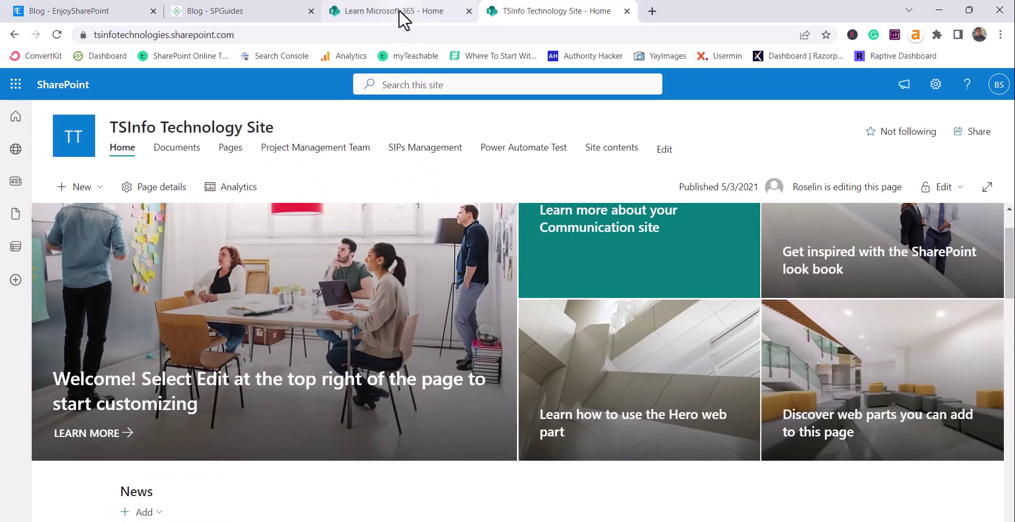
# Return to the Learn Microsoft 365 home page and review its News web part alongside the TSInfo Technology Site tab
pyautogui.click(399, 11)
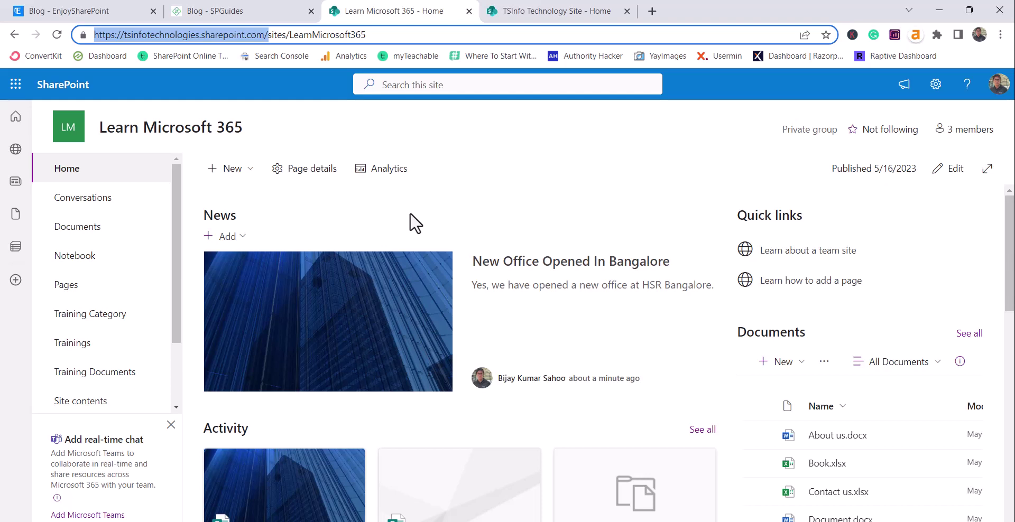
pyautogui.scroll(-2, 411, 215)
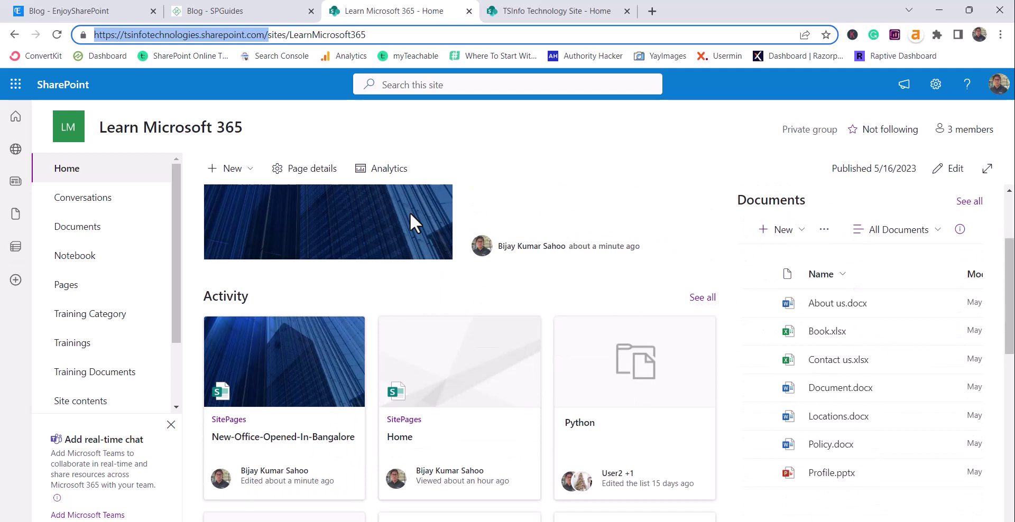
pyautogui.scroll(2, 410, 212)
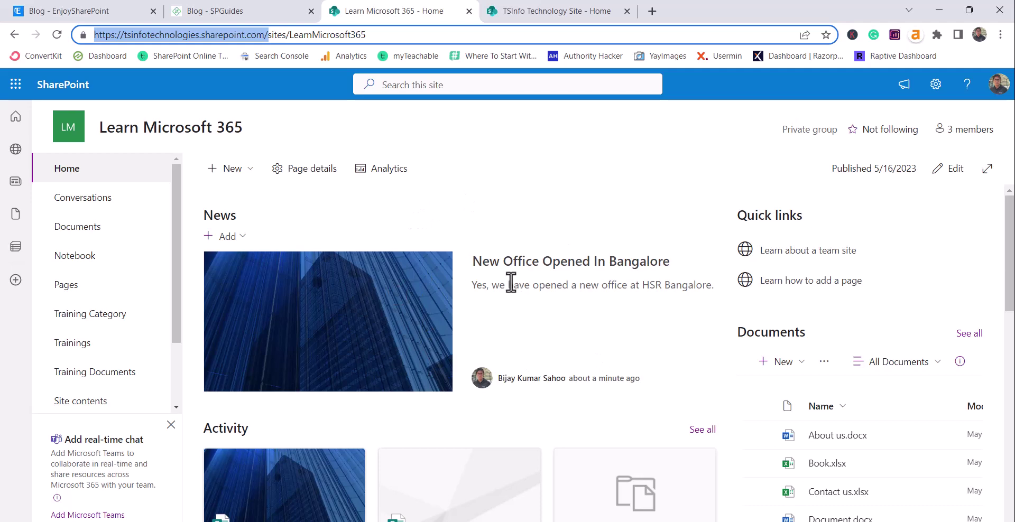
pyautogui.click(583, 19)
pyautogui.click(363, 8)
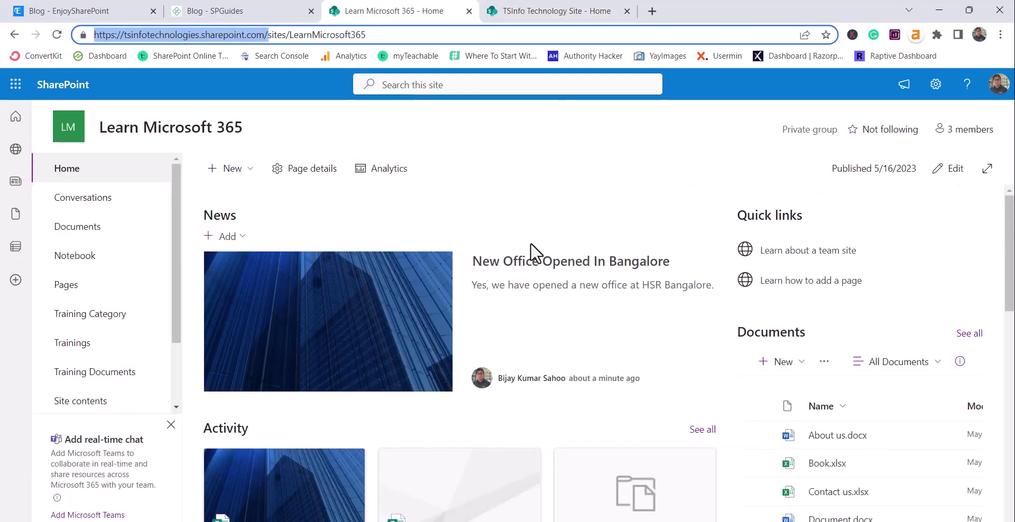
# Open the New Office Opened In Bangalore post for editing, look through its sections and republish the news
pyautogui.click(533, 259)
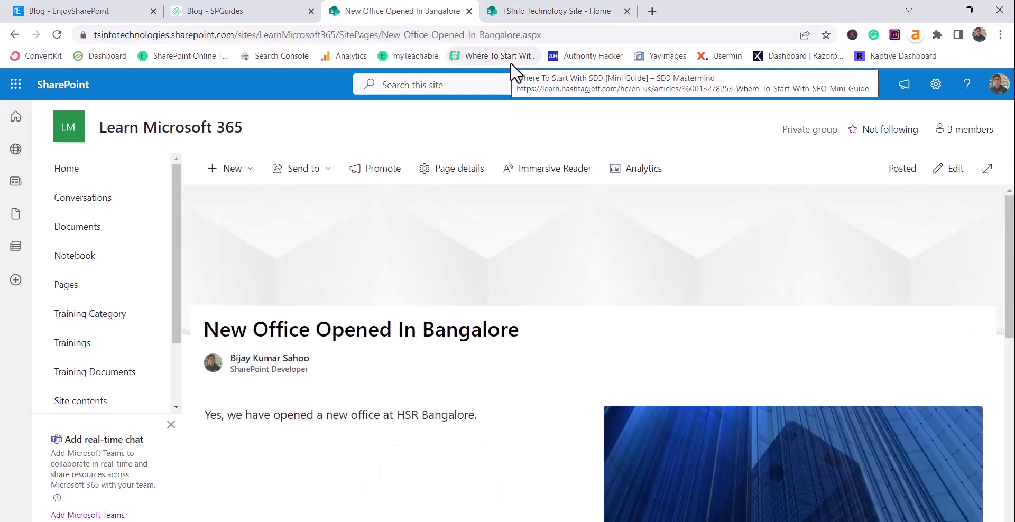
pyautogui.click(949, 169)
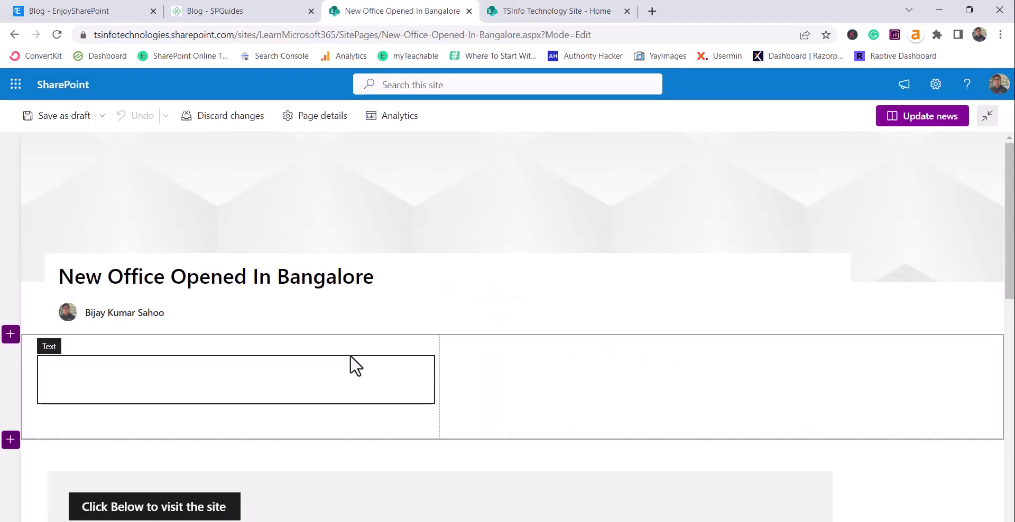
pyautogui.scroll(-6, 350, 355)
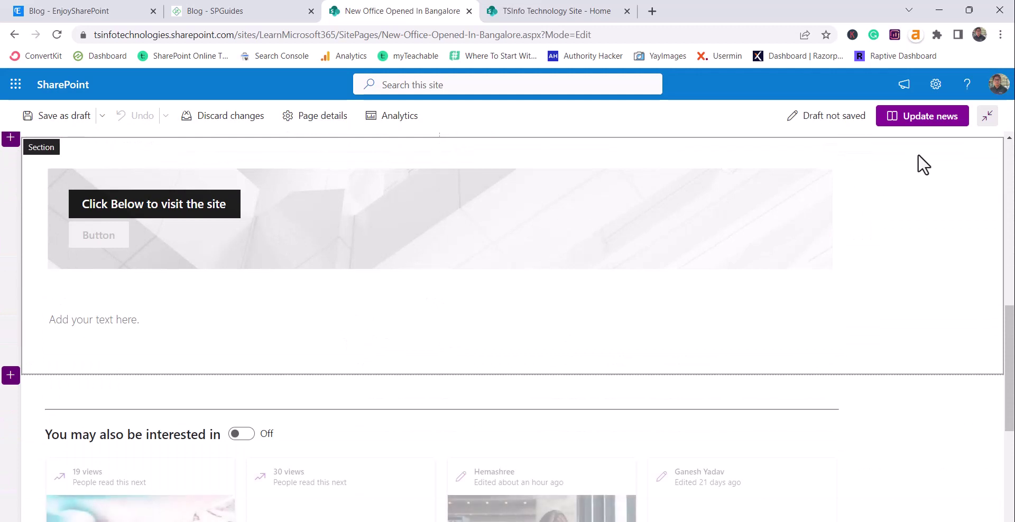
pyautogui.click(932, 121)
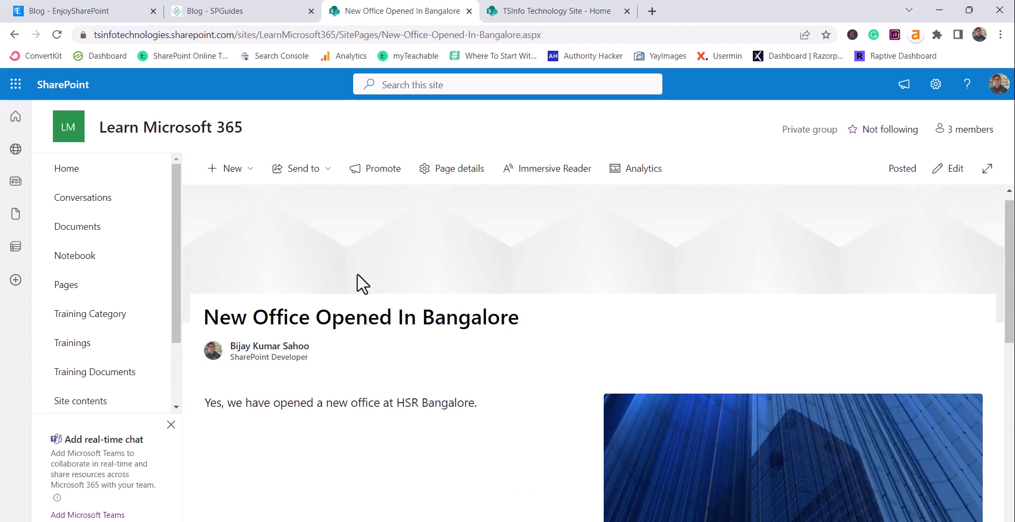
# From the site's home page, create a page with the Blank template and title it "News WP Demo"
pyautogui.click(121, 173)
pyautogui.click(245, 170)
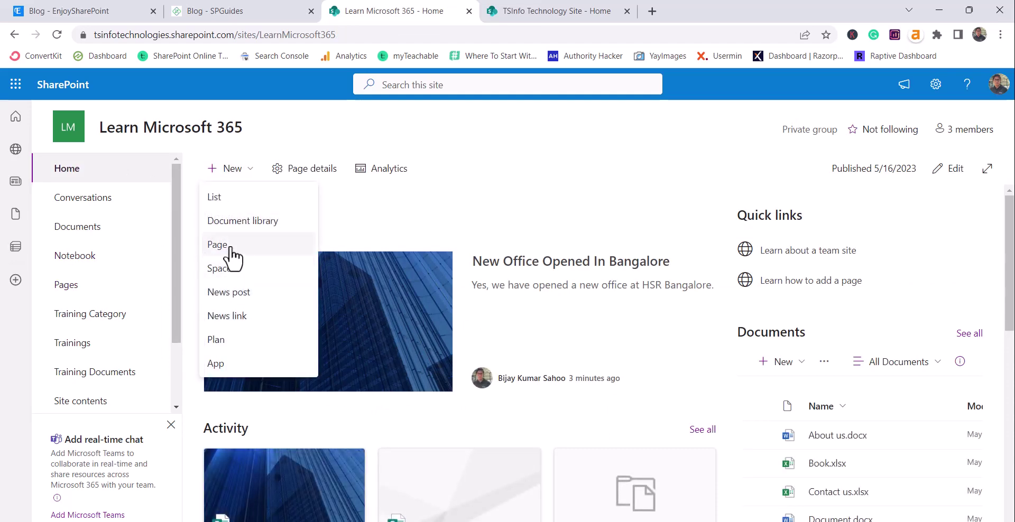
pyautogui.click(230, 249)
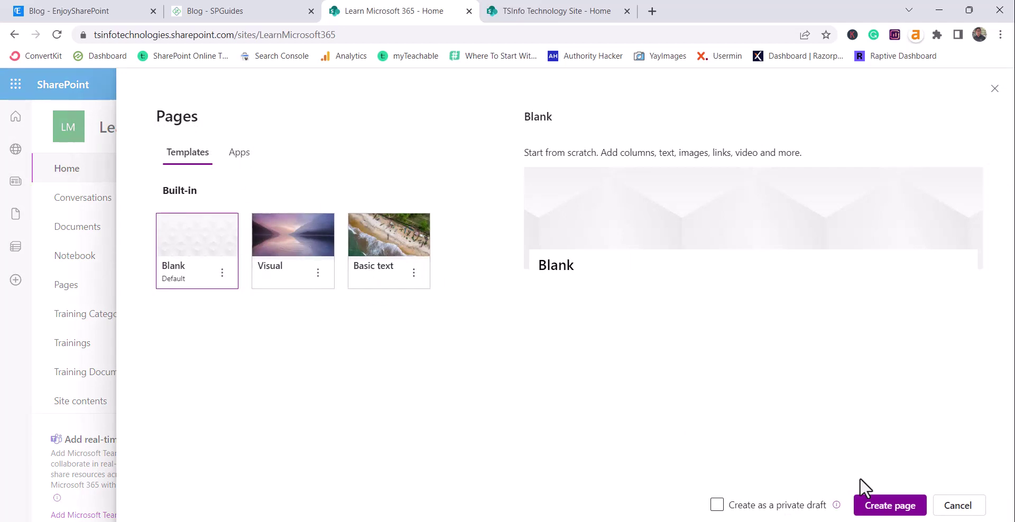
pyautogui.click(898, 507)
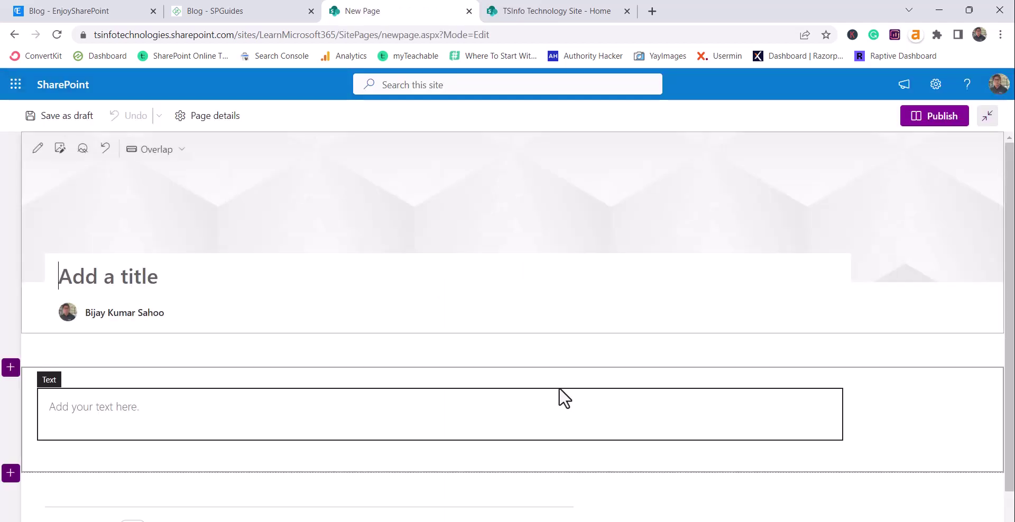
pyautogui.write('N')
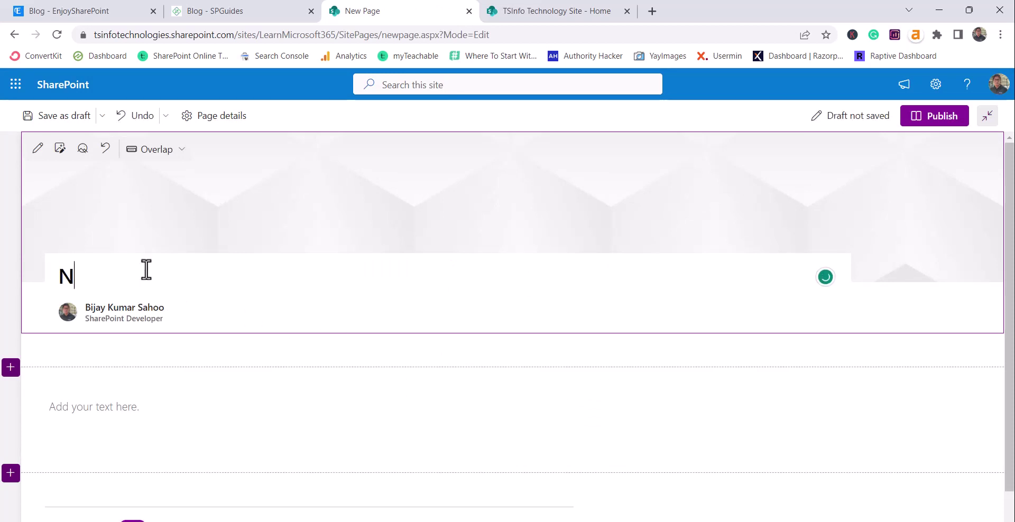
pyautogui.write('ews WP')
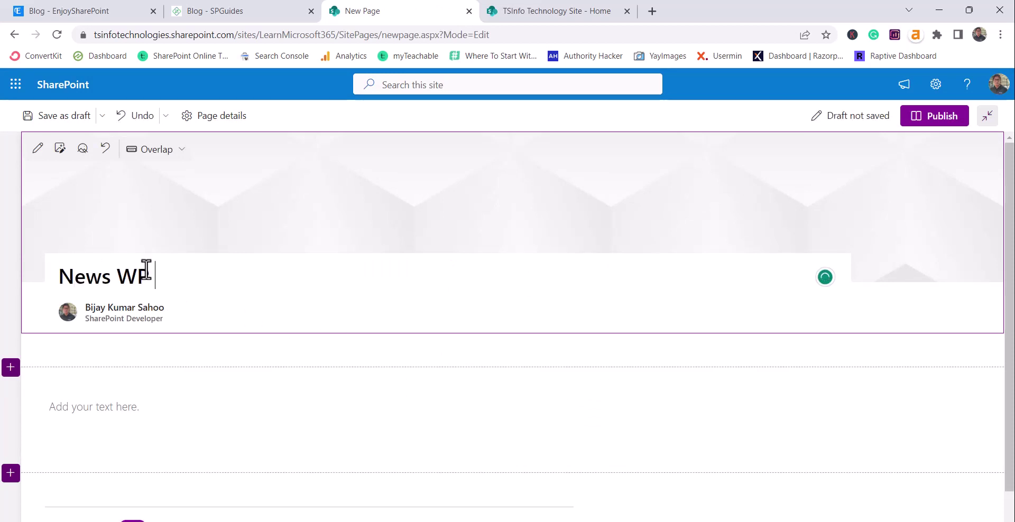
pyautogui.write(' Demo')
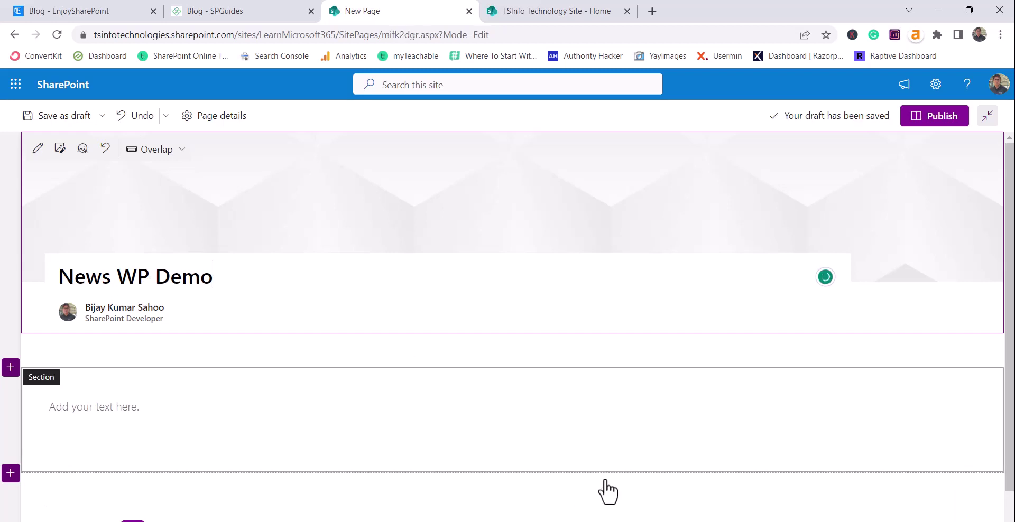
# Delete the default Text web part from the page and add a two-column section above the empty section
pyautogui.click(603, 416)
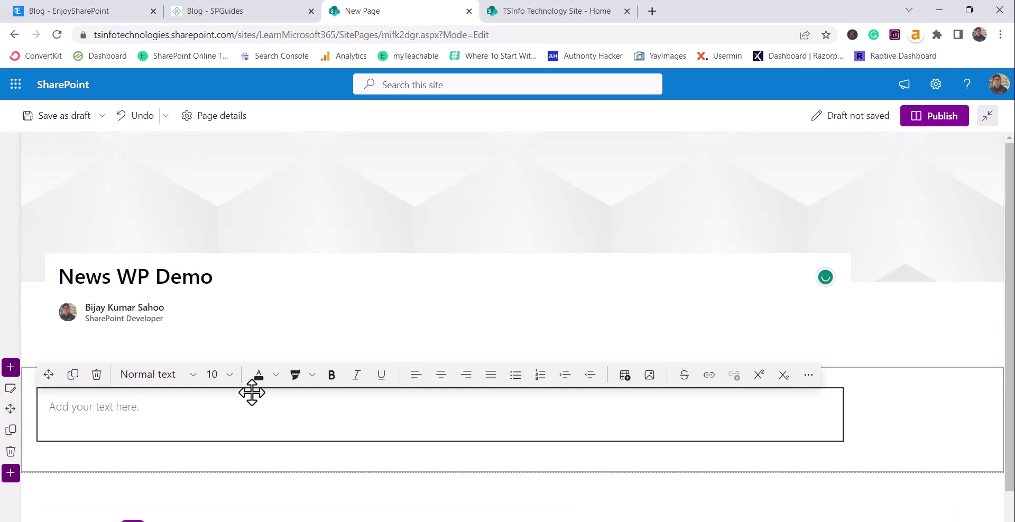
pyautogui.click(97, 375)
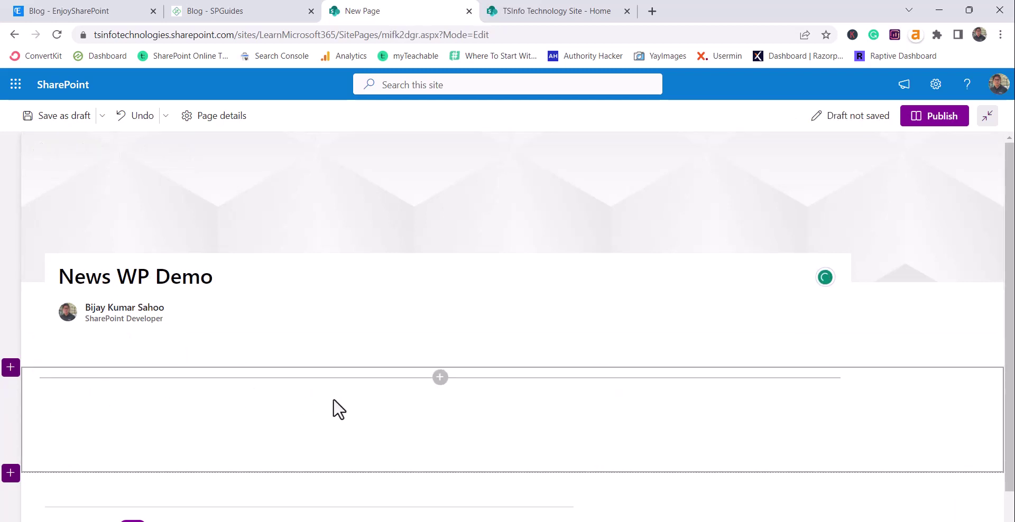
pyautogui.click(439, 376)
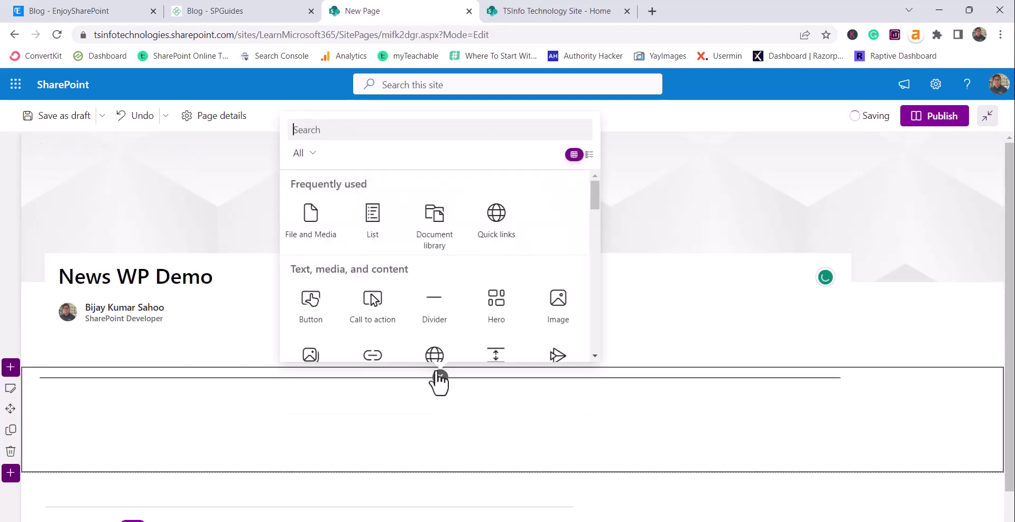
pyautogui.click(10, 367)
pyautogui.click(137, 423)
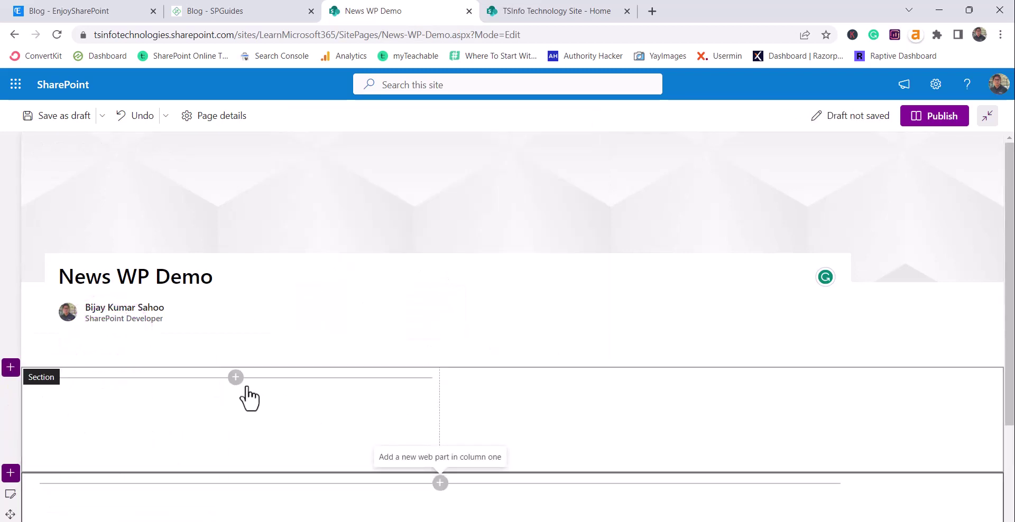
# Search the web parts for "new" and add the News web part to the first column of the two-column section
pyautogui.click(235, 377)
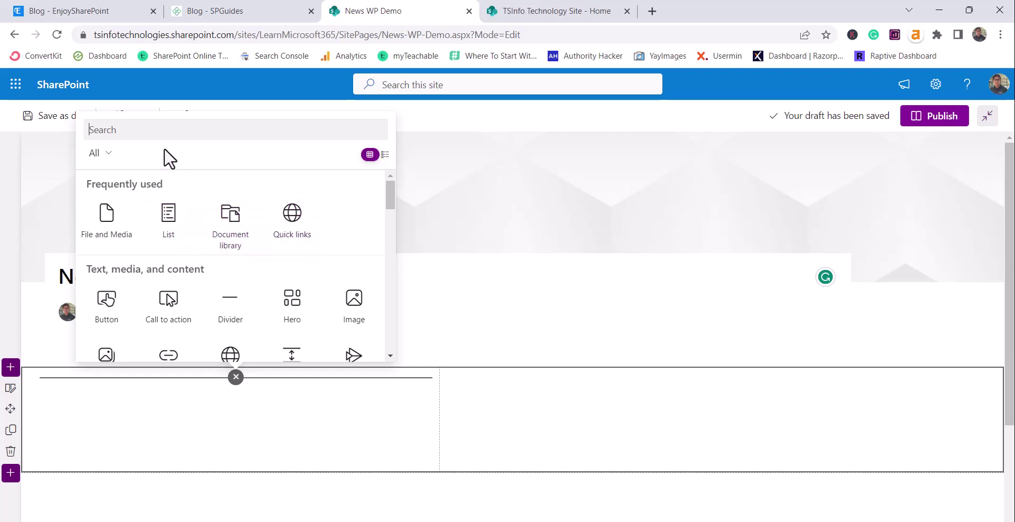
pyautogui.write('new')
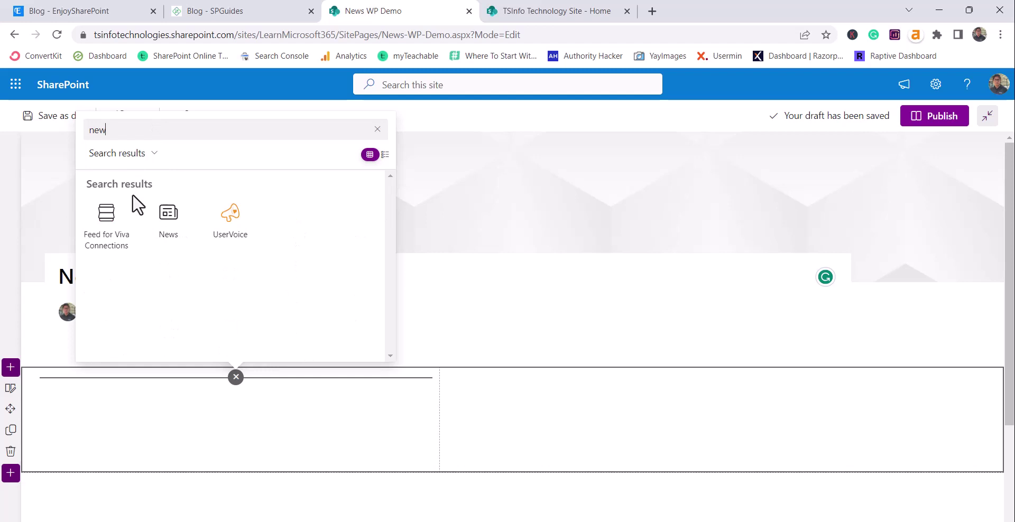
pyautogui.click(167, 232)
pyautogui.scroll(-5, 329, 391)
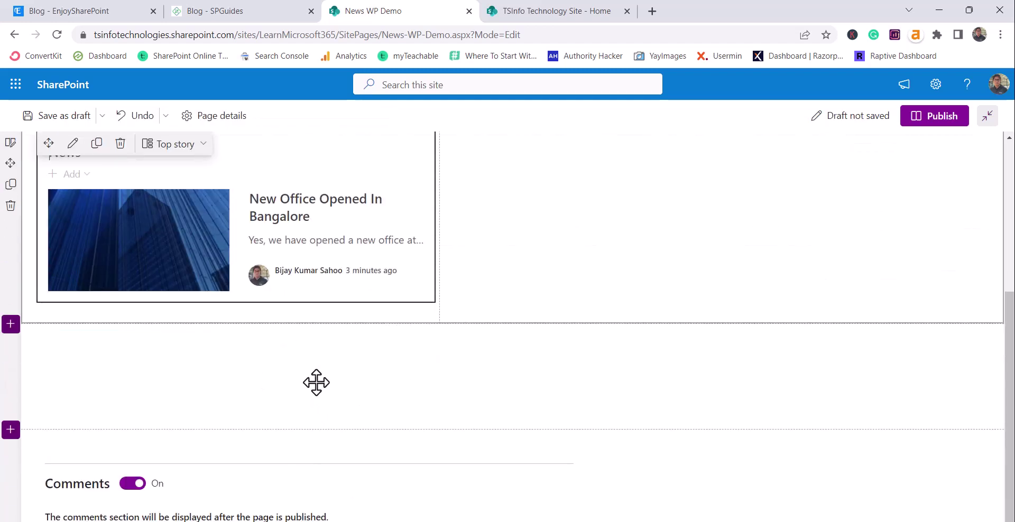
pyautogui.scroll(3, 297, 283)
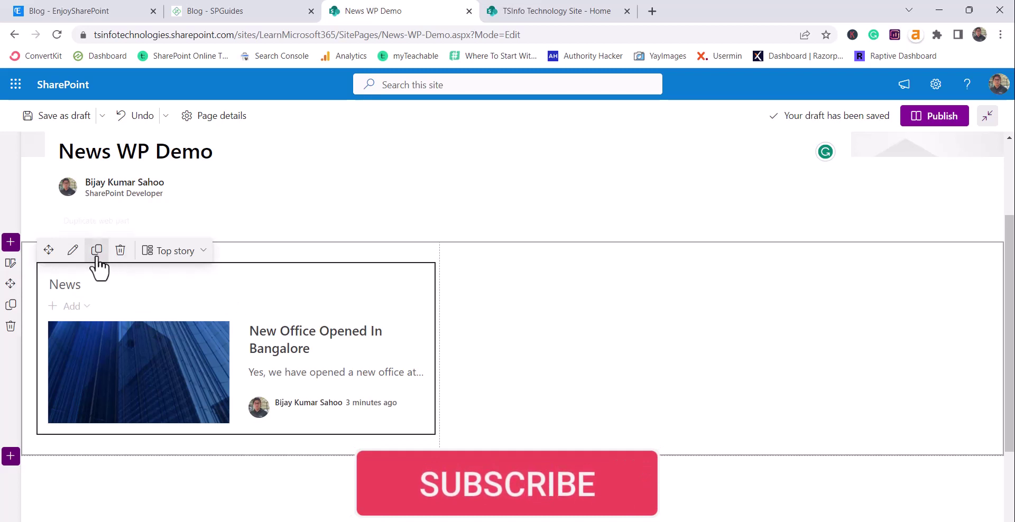
# Open the properties of the News web part and look over its news source and layout options
pyautogui.click(74, 251)
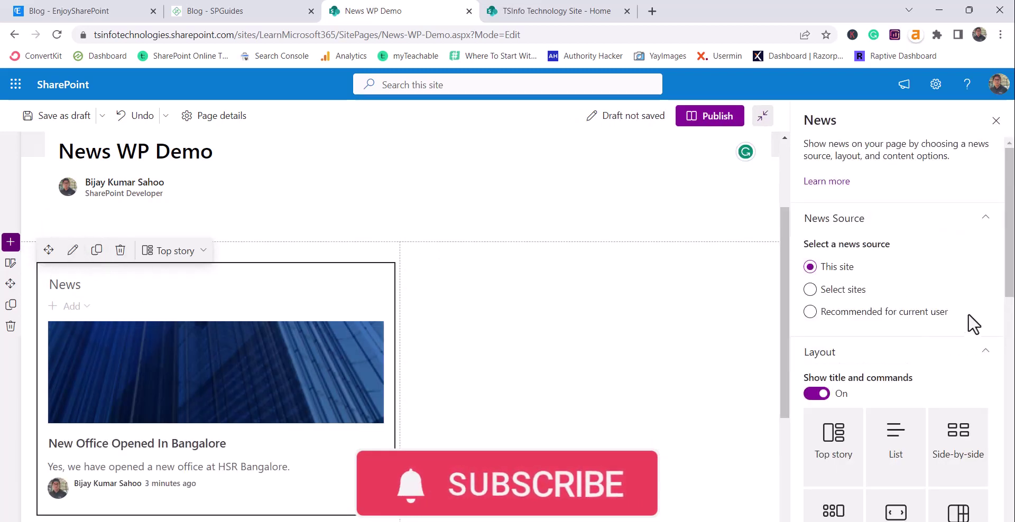
pyautogui.scroll(-1, 966, 332)
pyautogui.scroll(1, 965, 334)
# Try Select sites as the news source, choosing the EV site from the frequent sites and clearing that choice again
pyautogui.click(811, 291)
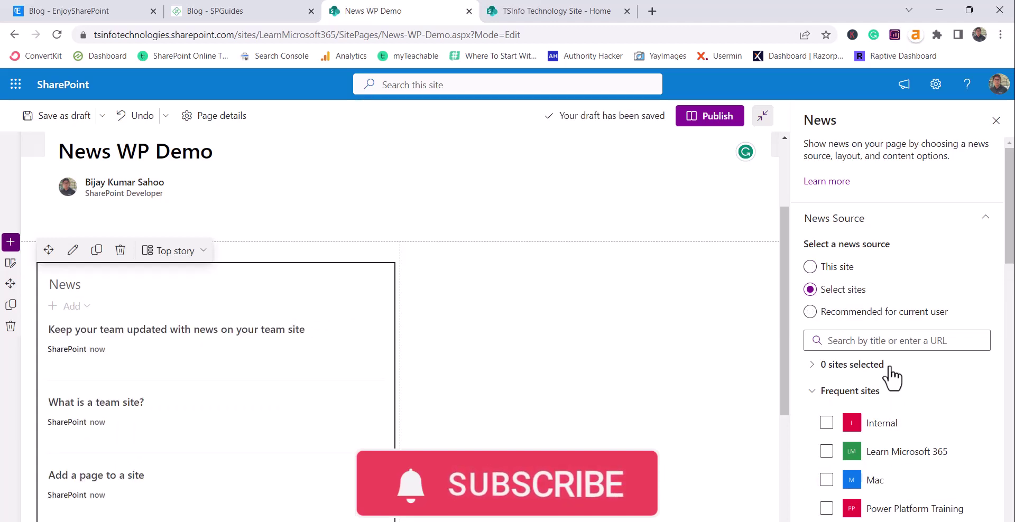
pyautogui.scroll(-3, 892, 377)
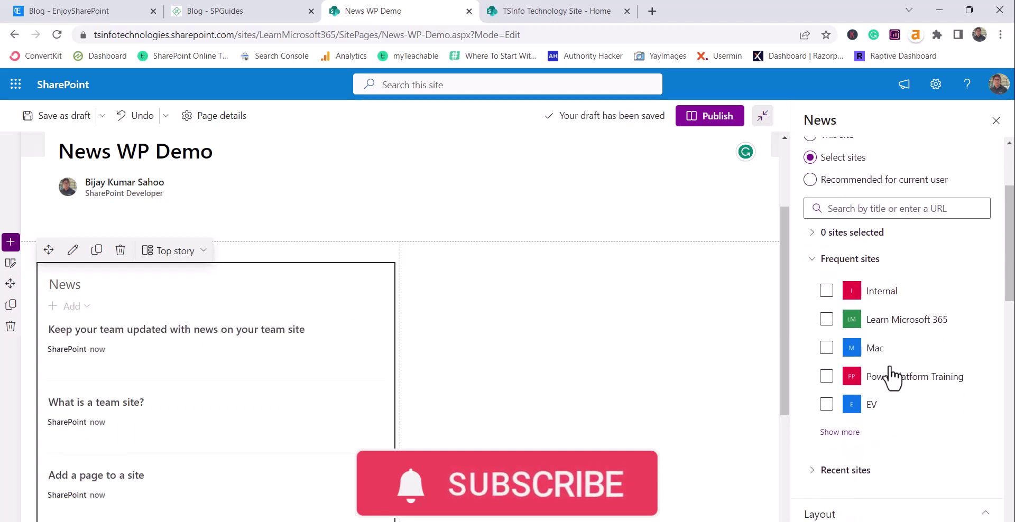
pyautogui.click(879, 377)
pyautogui.click(827, 405)
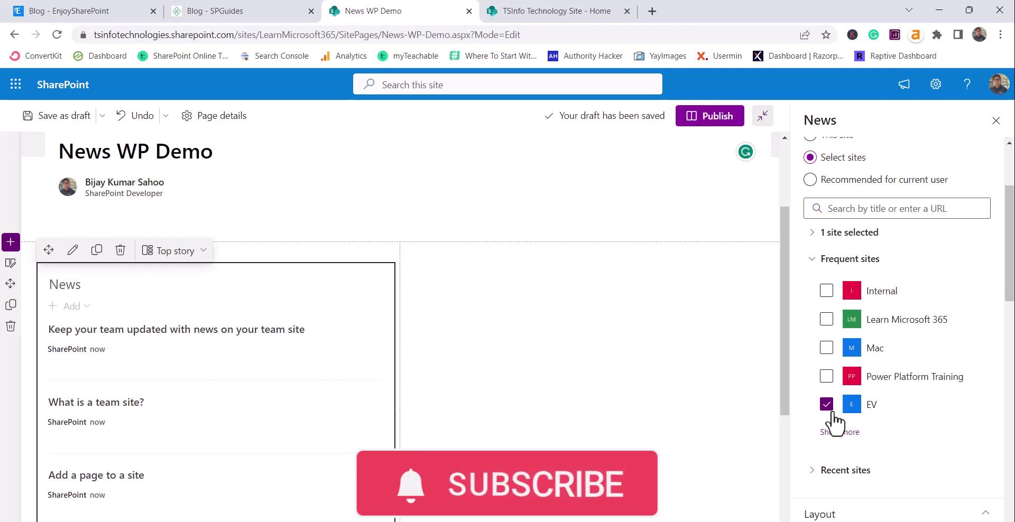
pyautogui.click(827, 405)
pyautogui.scroll(3, 868, 361)
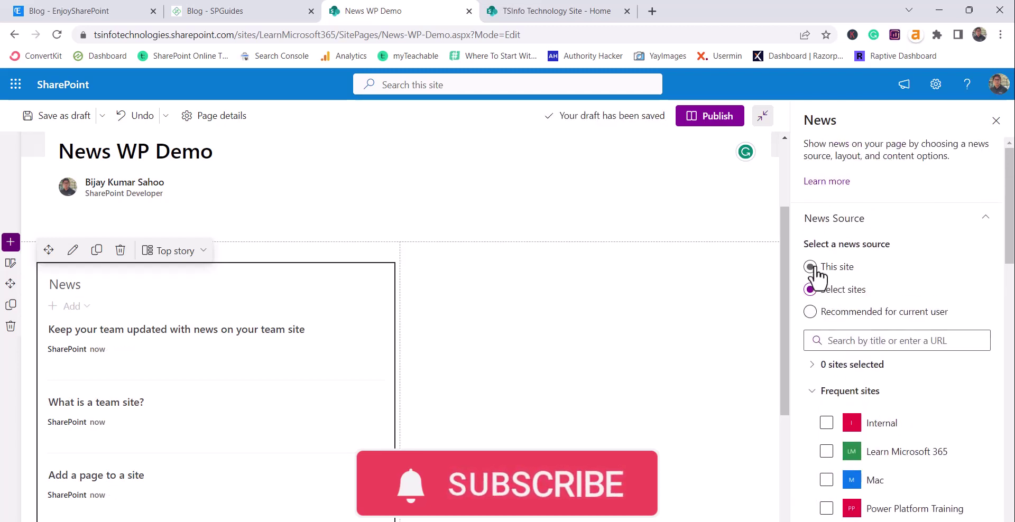
# Try Recommended for current user as the news source, switch back to This site and look at the layout options
pyautogui.click(822, 316)
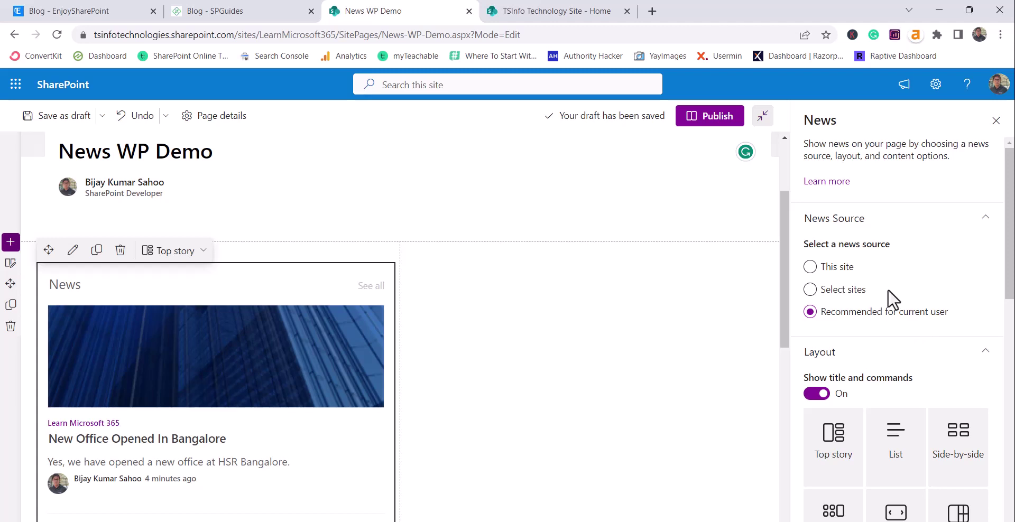
pyautogui.click(810, 266)
pyautogui.scroll(-1, 941, 367)
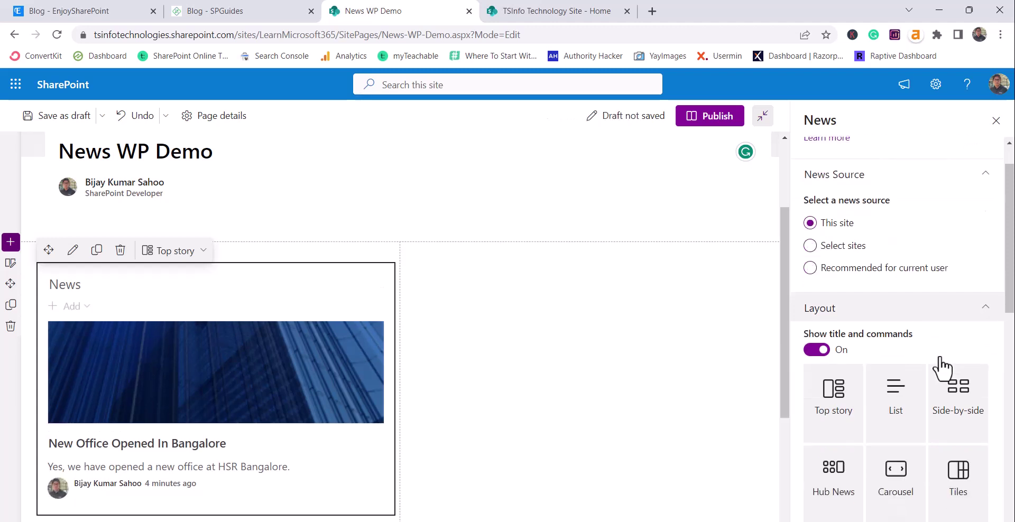
pyautogui.scroll(-2, 940, 367)
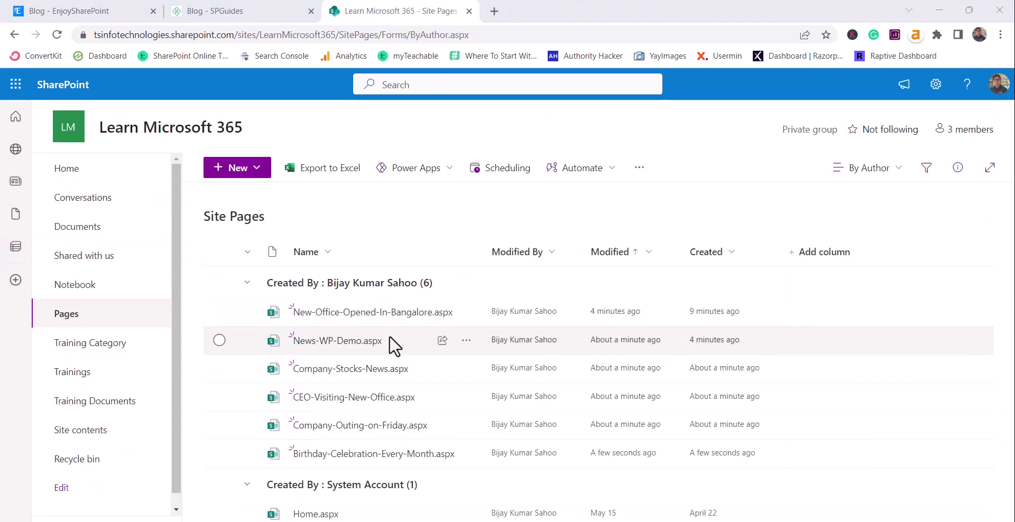
# Open the site's home page, look over its news posts and dismiss the news digest tip
pyautogui.moveTo(389, 337)
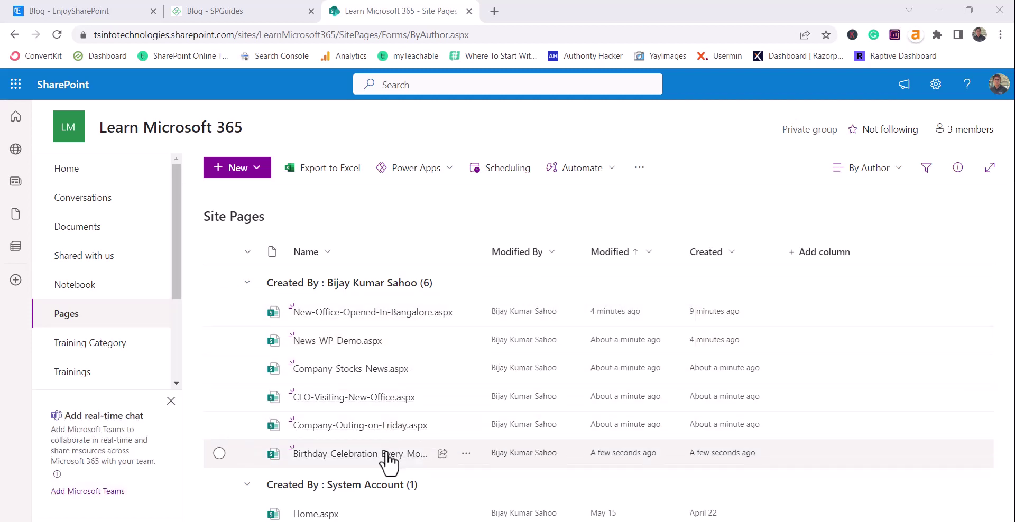
pyautogui.moveTo(386, 458)
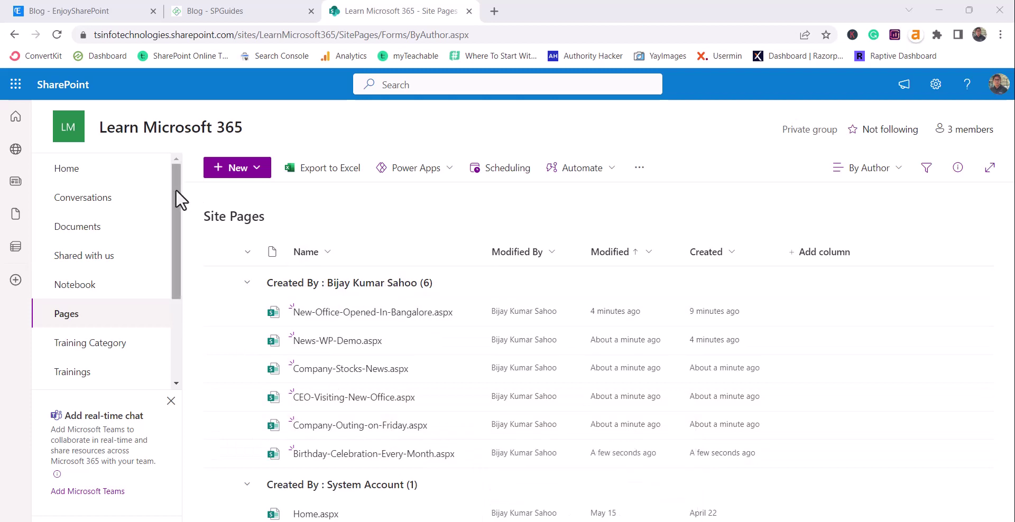
pyautogui.click(113, 179)
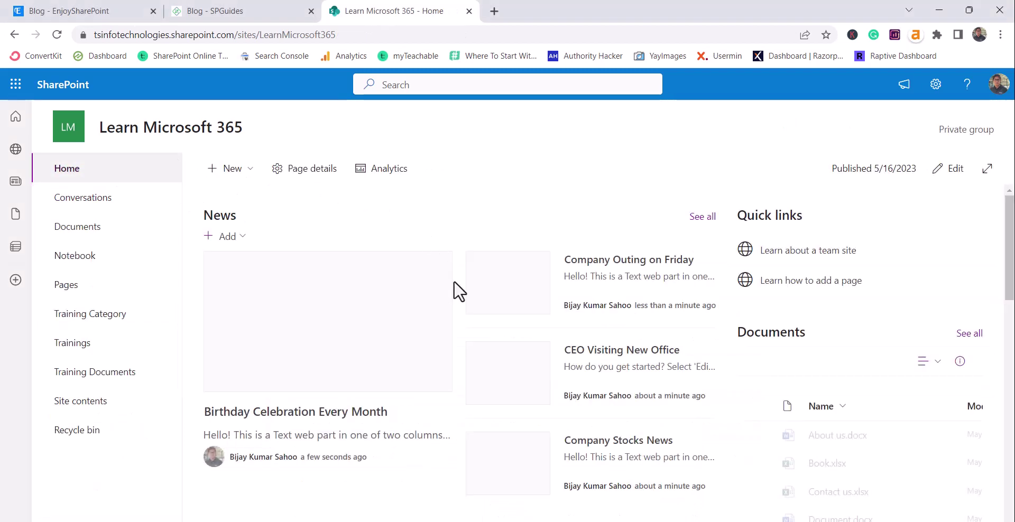
pyautogui.scroll(-1, 423, 206)
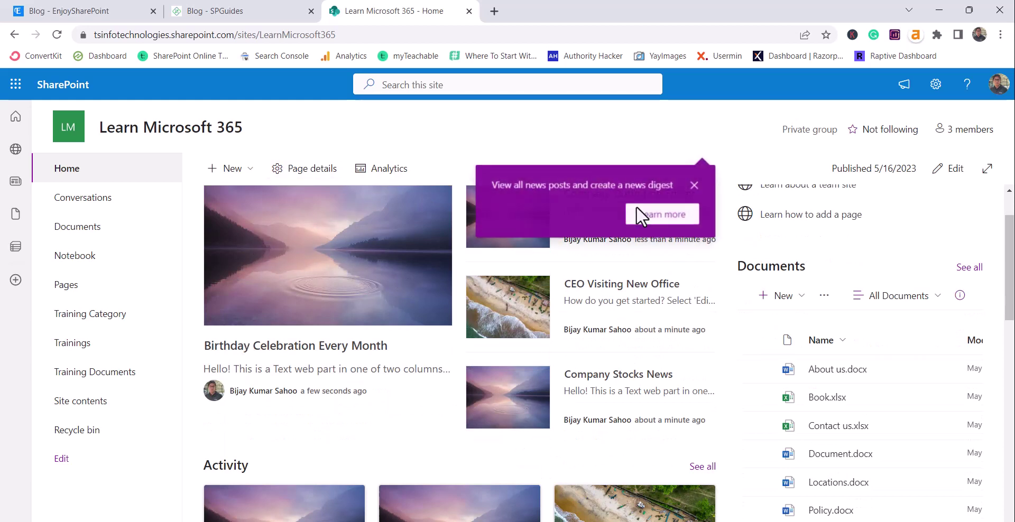
pyautogui.click(689, 184)
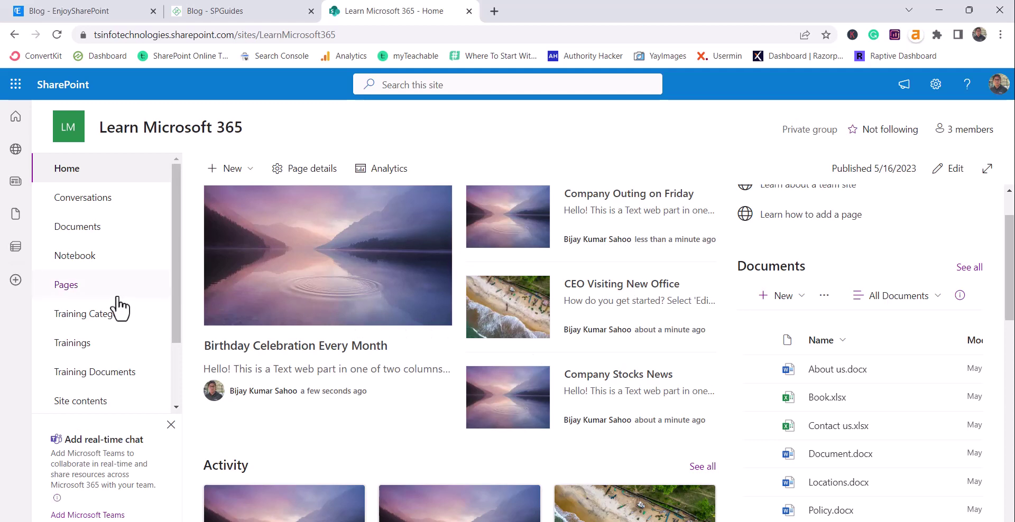
# Open News-WP-Demo.aspx from the site's Pages library and look over the posts in its News web part
pyautogui.click(70, 287)
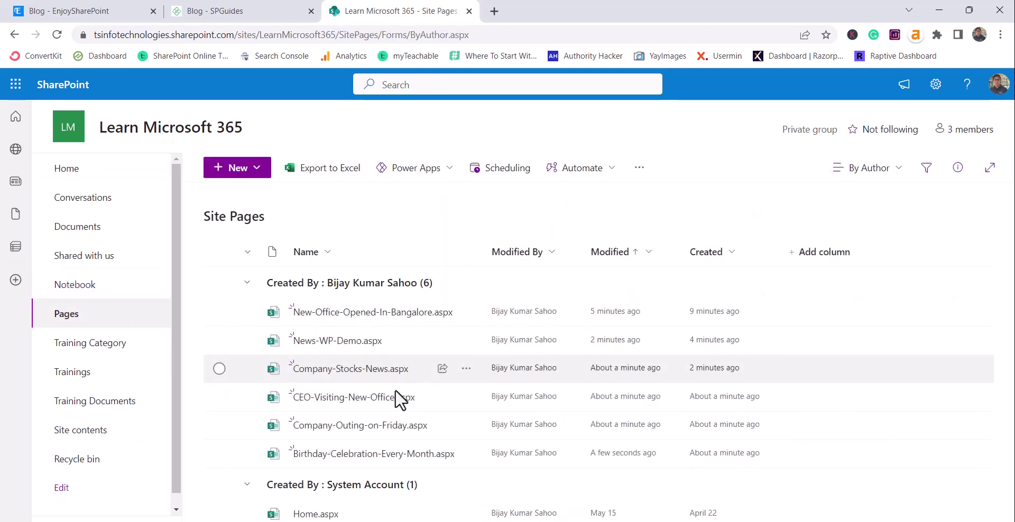
pyautogui.moveTo(371, 426)
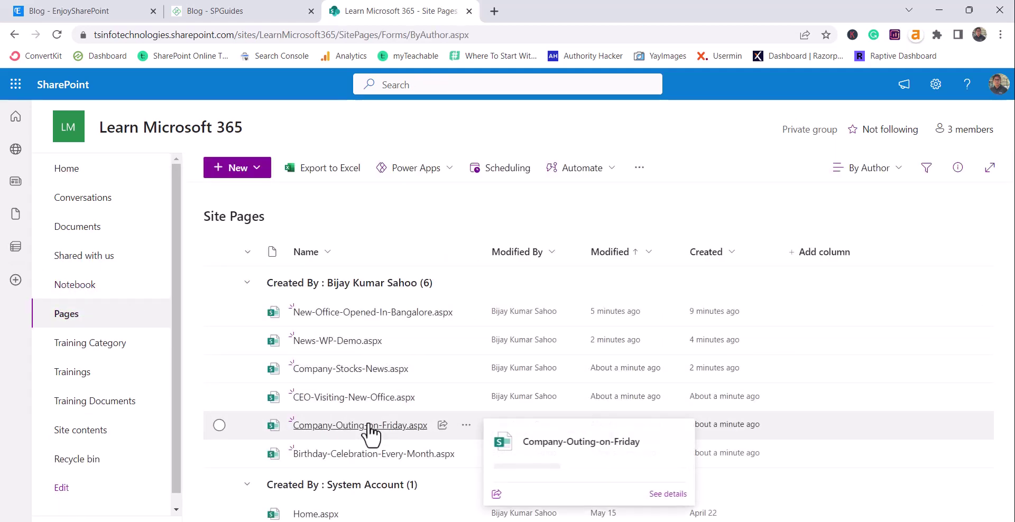
pyautogui.click(368, 341)
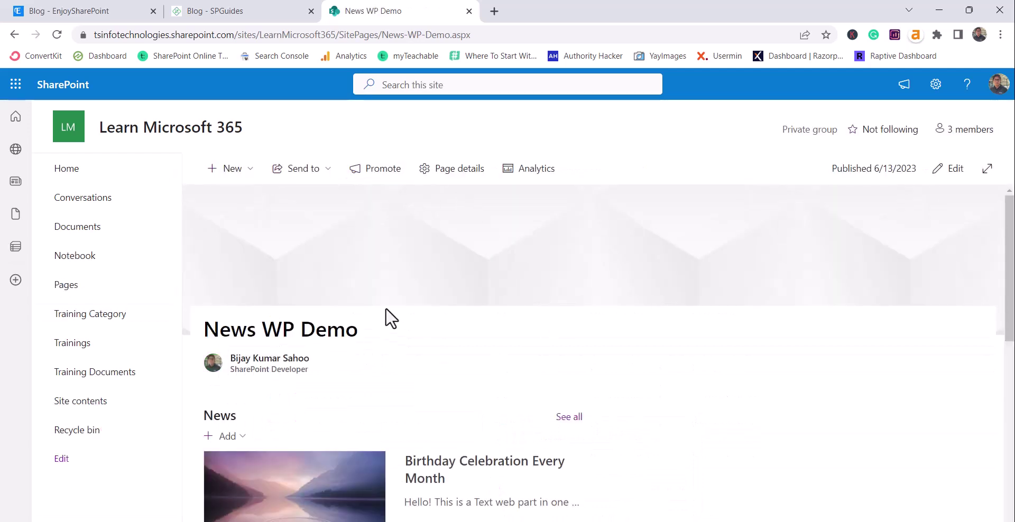
pyautogui.scroll(-4, 394, 318)
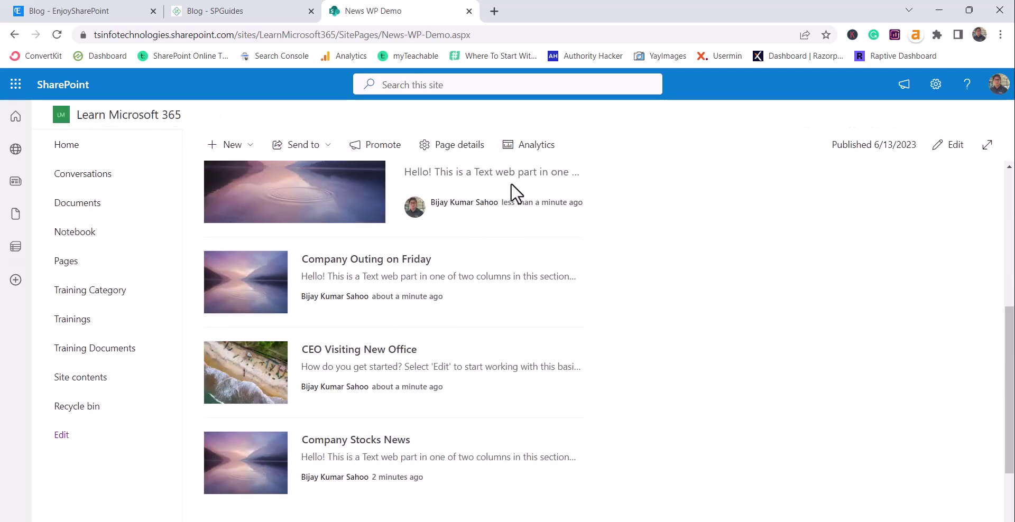
pyautogui.scroll(6, 455, 234)
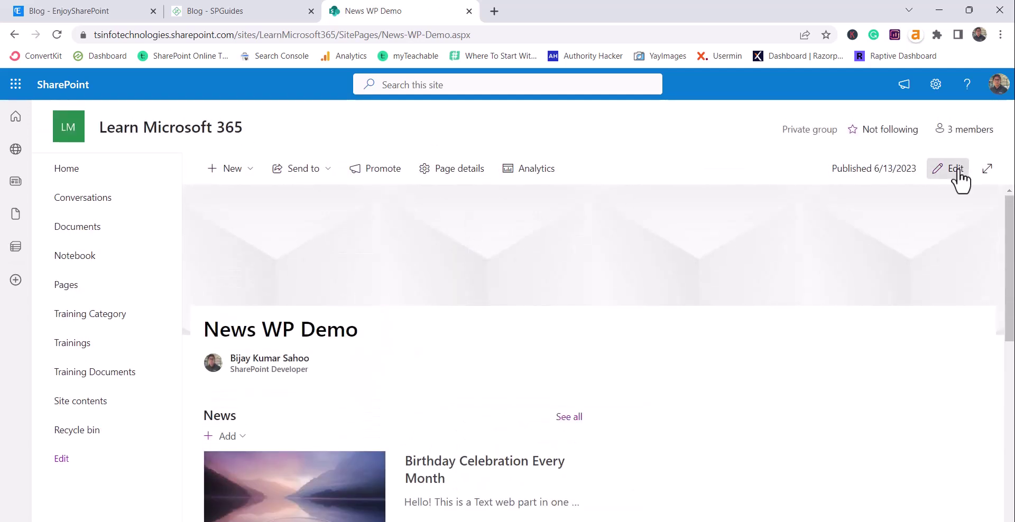
# Put the page in edit mode and, in the News web part's properties, try switching Show title and commands off and on again
pyautogui.click(958, 172)
pyautogui.scroll(-4, 290, 352)
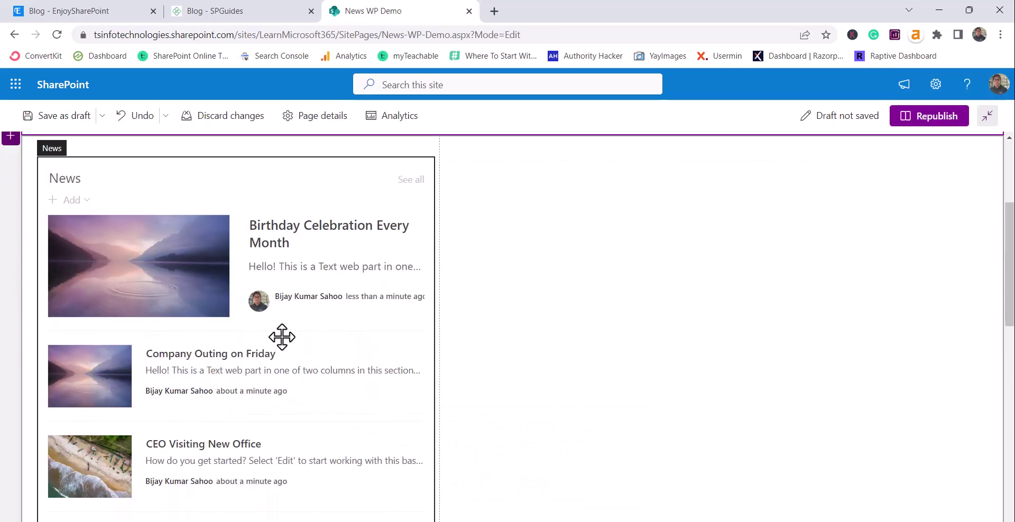
pyautogui.scroll(-3, 206, 358)
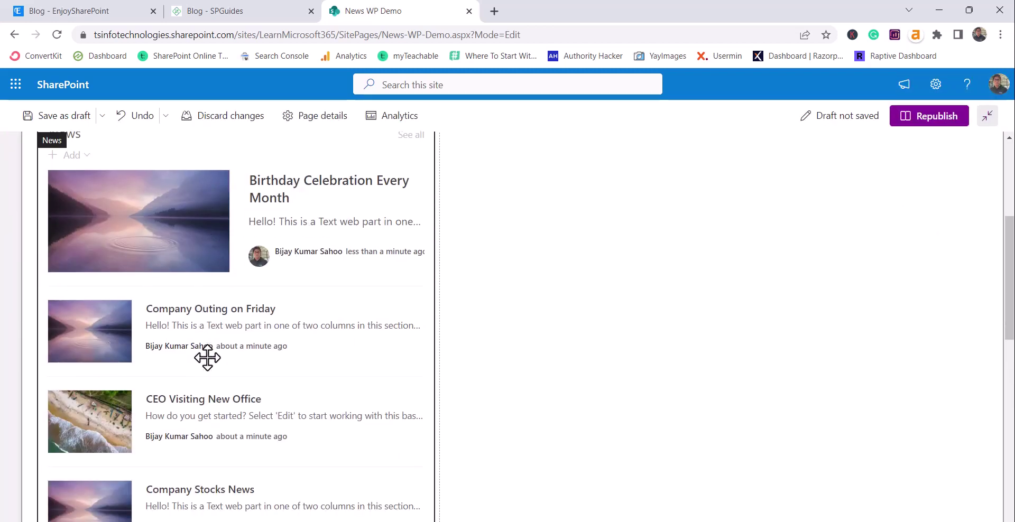
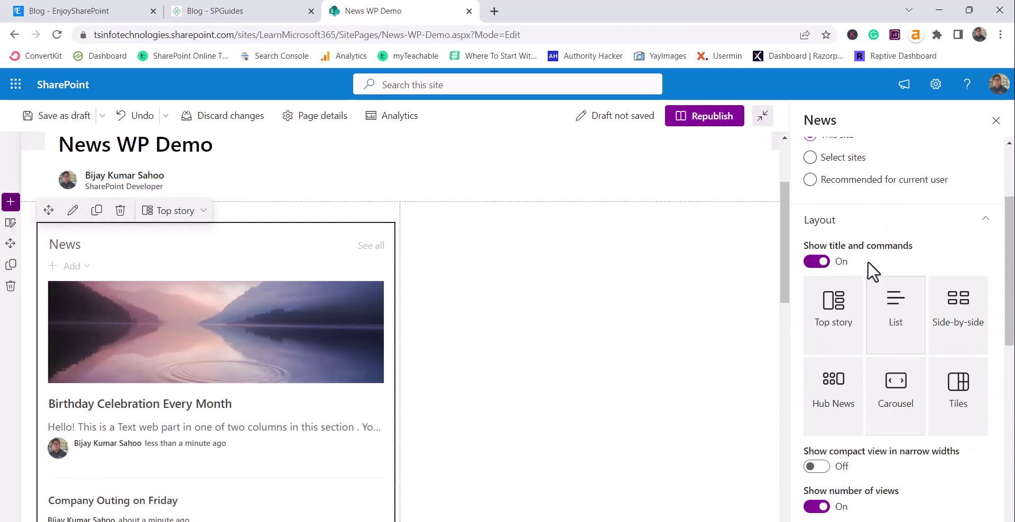
pyautogui.click(818, 261)
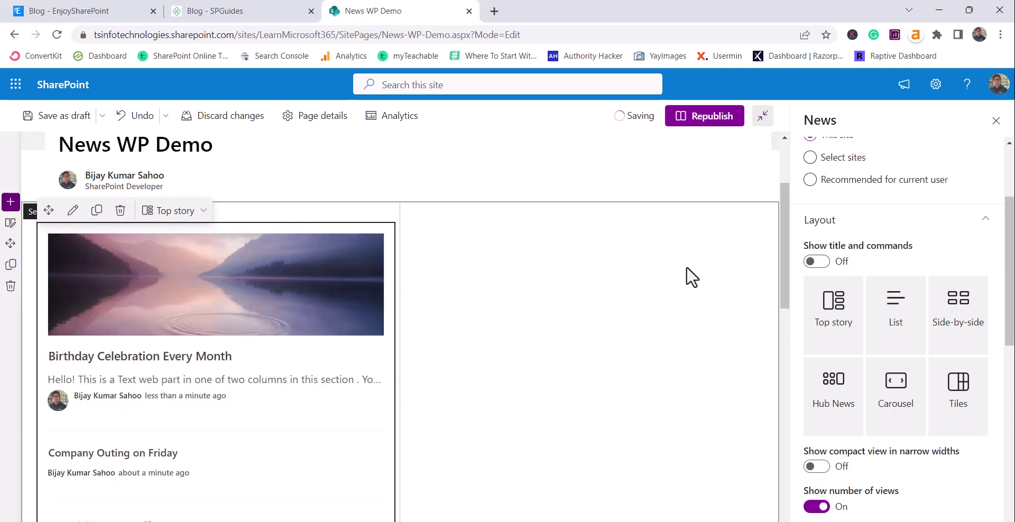
pyautogui.click(816, 262)
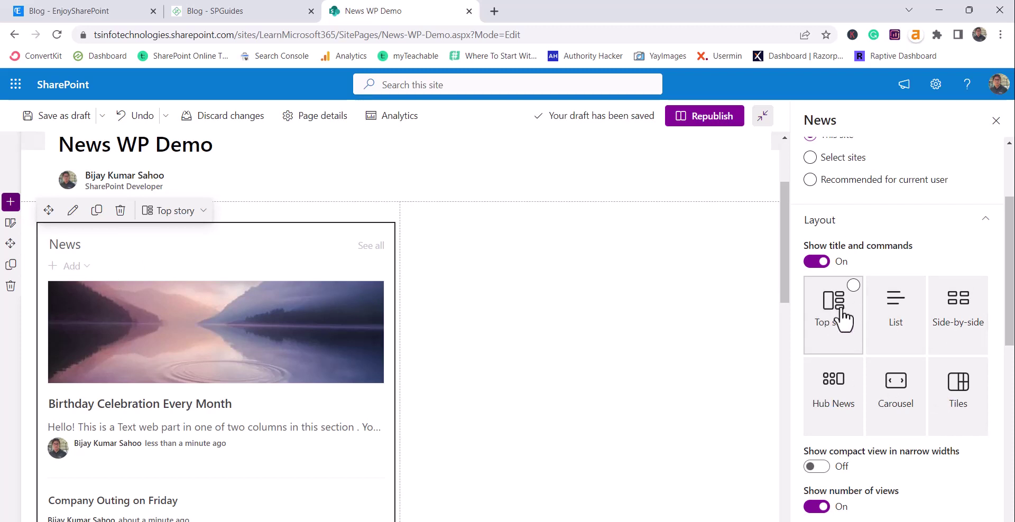
# Close the News web part's properties, republish the page and look over the published news posts
pyautogui.click(996, 121)
pyautogui.click(938, 121)
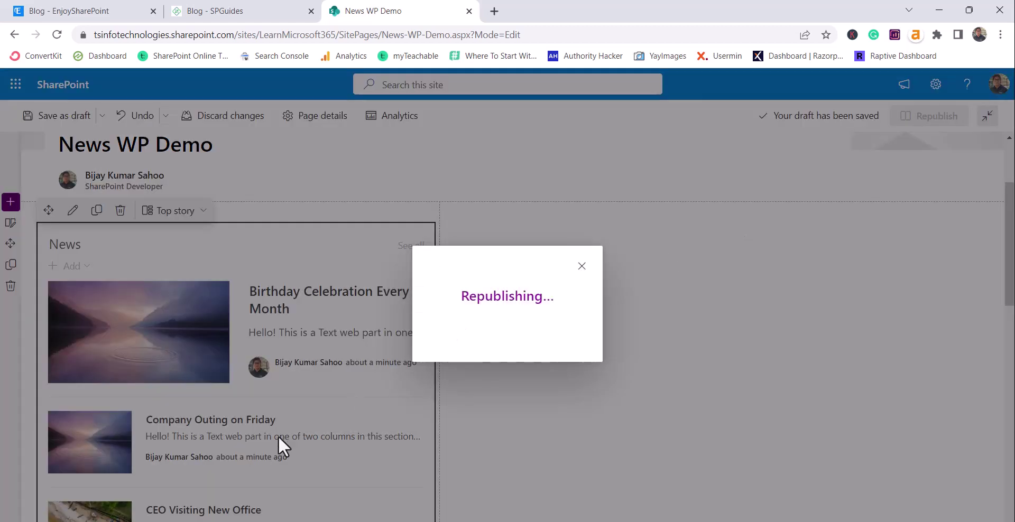
pyautogui.scroll(-5, 298, 429)
pyautogui.scroll(4, 710, 256)
pyautogui.scroll(1, 378, 317)
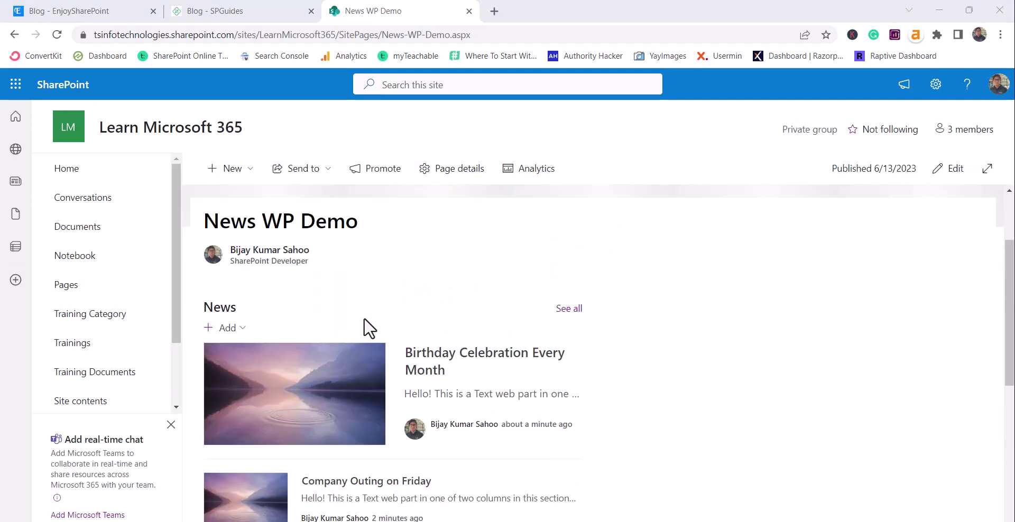
# Edit the page again and change the section containing the News web part to a one-column layout
pyautogui.click(953, 169)
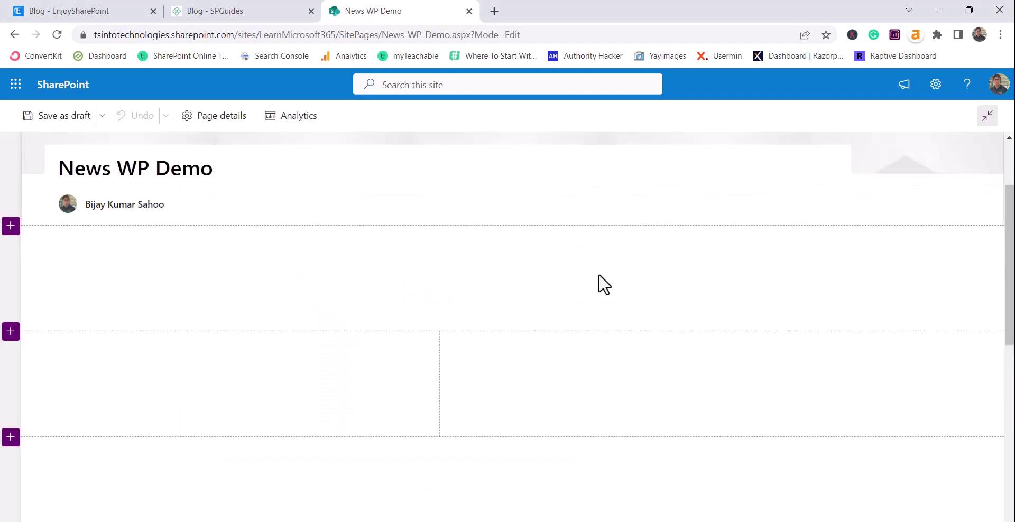
pyautogui.scroll(-3, 99, 382)
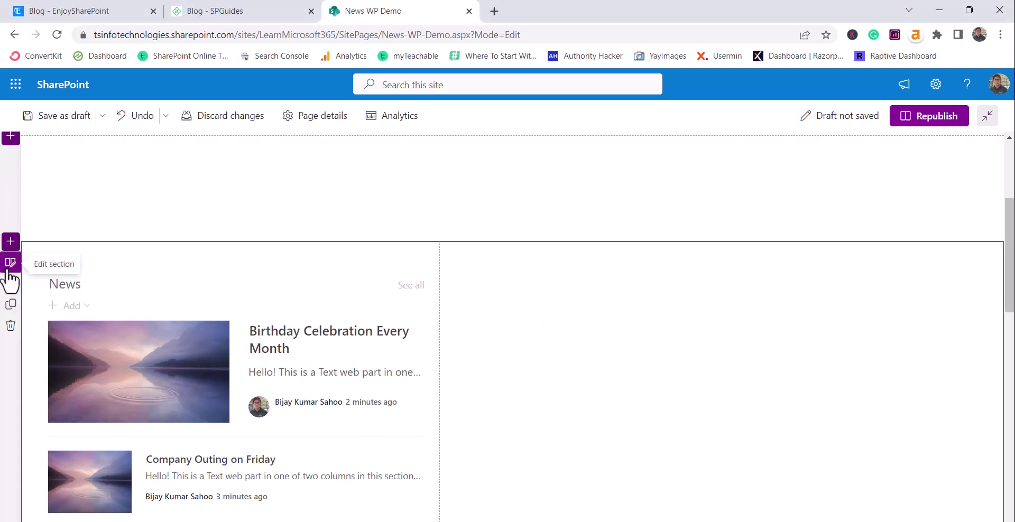
pyautogui.click(11, 262)
pyautogui.click(821, 212)
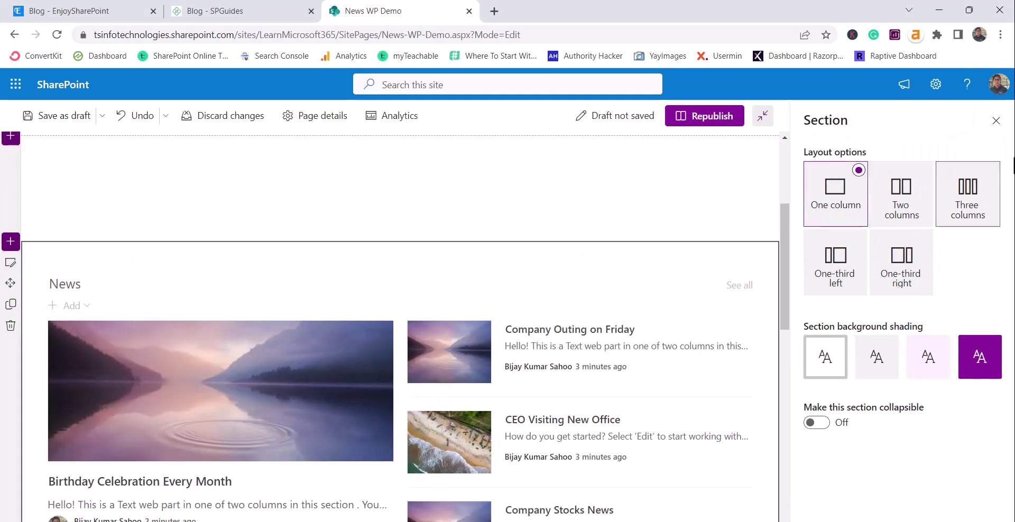
pyautogui.click(996, 121)
pyautogui.scroll(-3, 435, 392)
pyautogui.scroll(2, 435, 392)
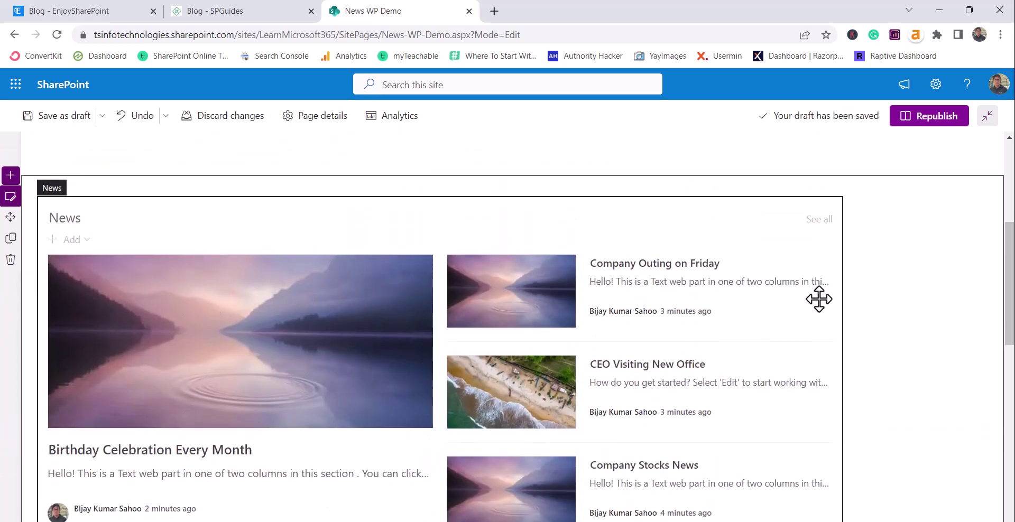
# Open the News web part's properties, try the Side-by-side, Hub News and Tiles layouts, and set the layout back to Top story
pyautogui.click(172, 215)
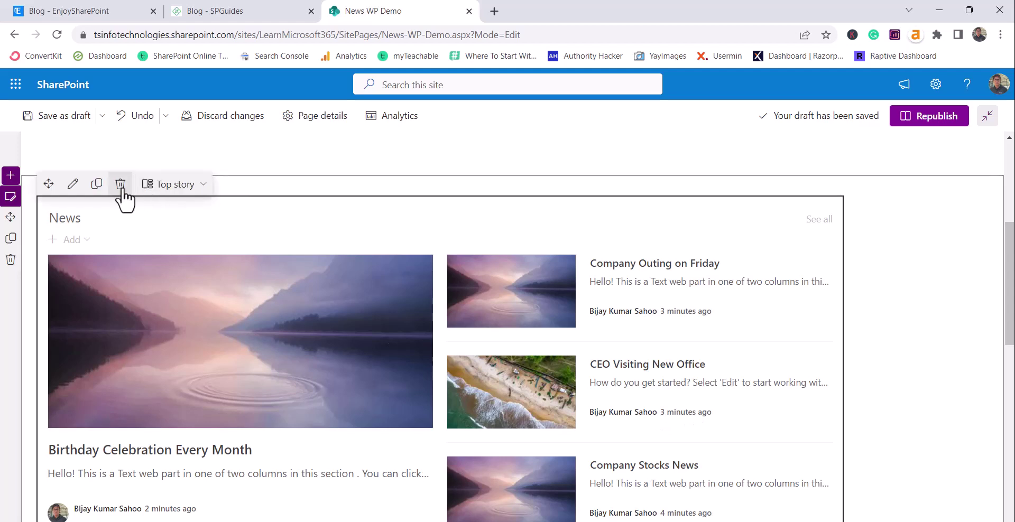
pyautogui.click(74, 185)
pyautogui.scroll(-4, 905, 373)
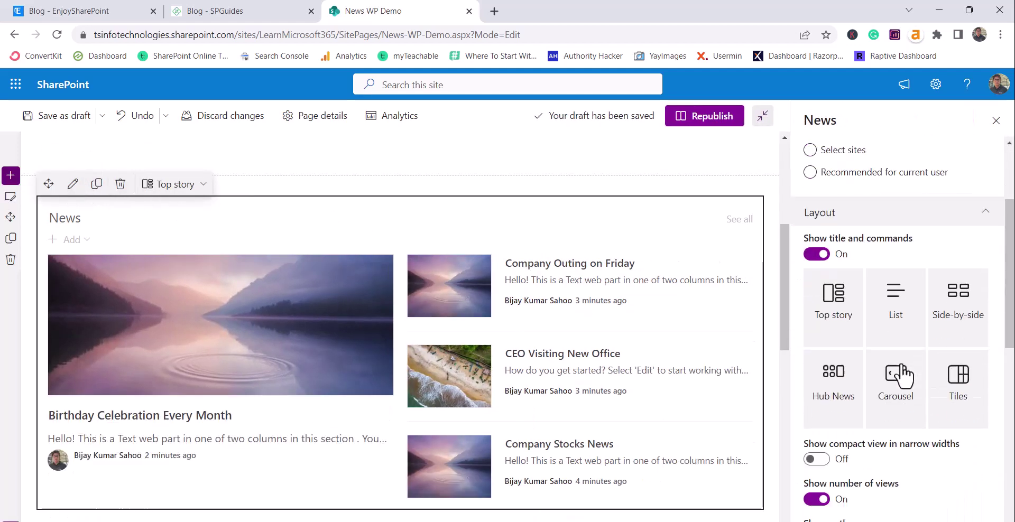
pyautogui.click(955, 269)
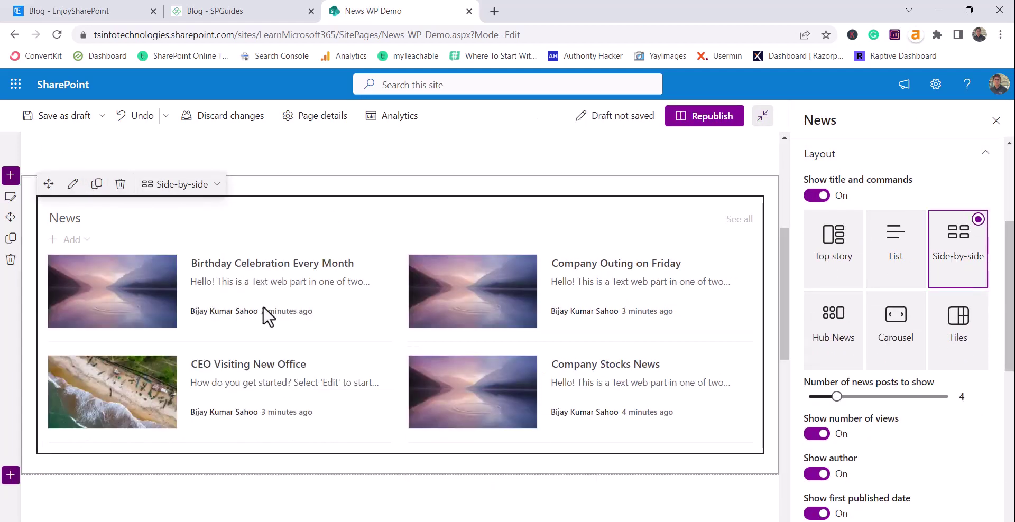
pyautogui.click(837, 350)
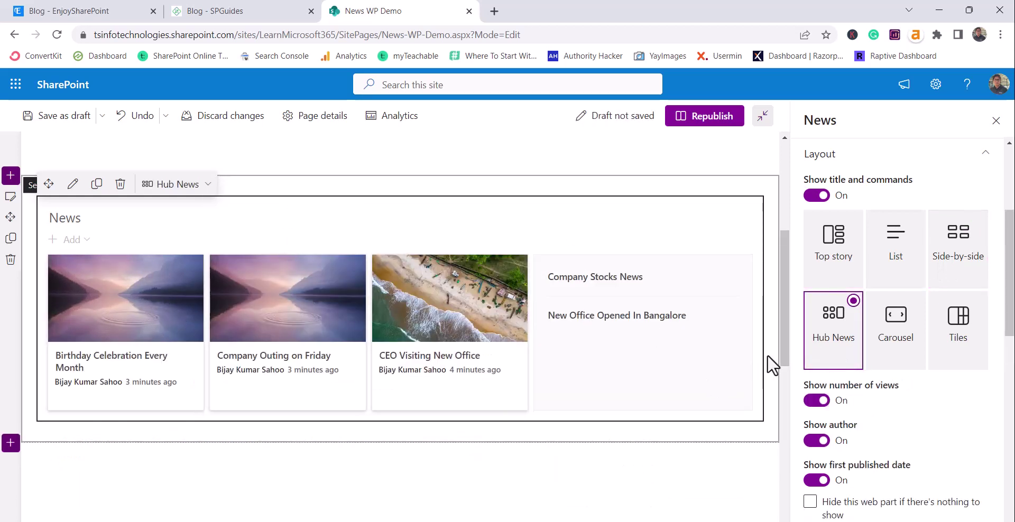
pyautogui.click(960, 349)
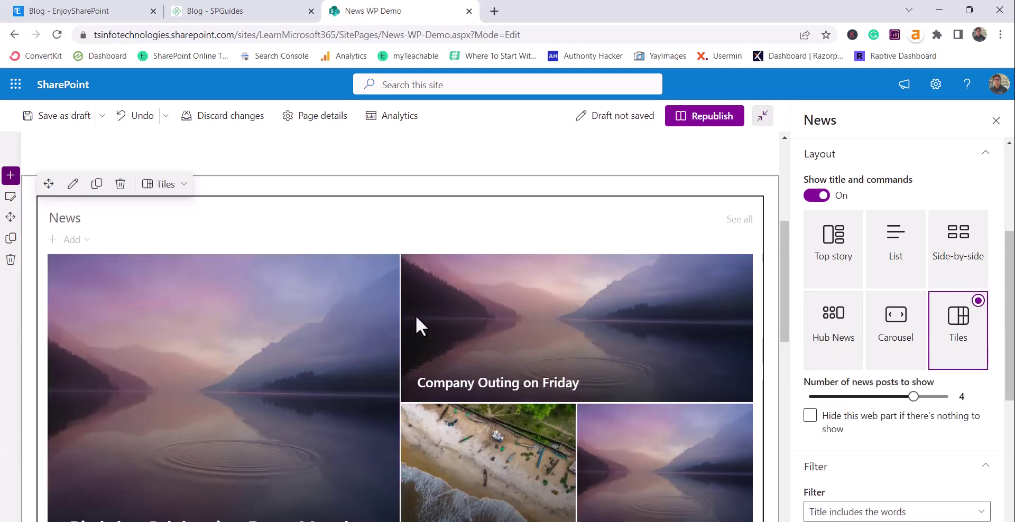
pyautogui.scroll(-1, 388, 357)
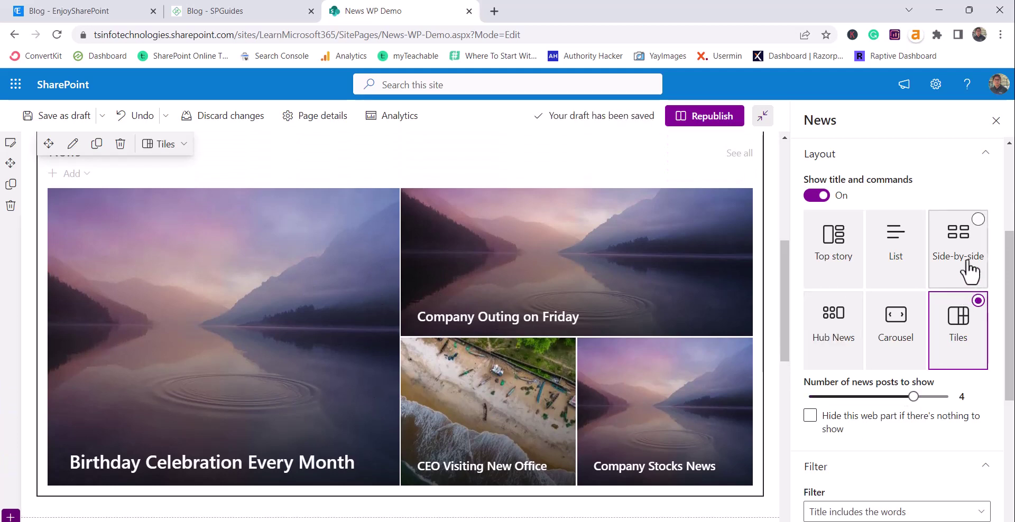
pyautogui.click(817, 264)
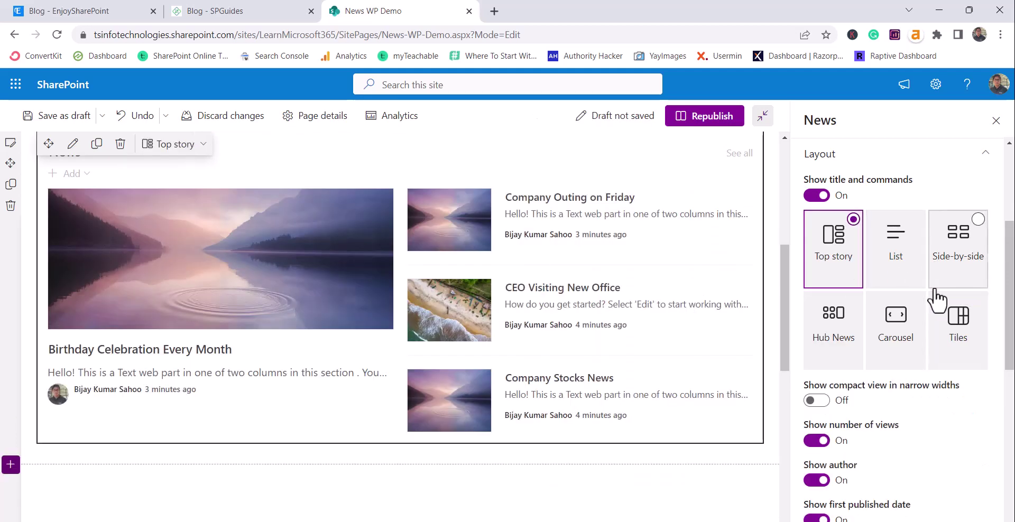
# Look over the News display settings and try the option to hide the web part if there's nothing to show, leaving it off
pyautogui.scroll(-3, 840, 373)
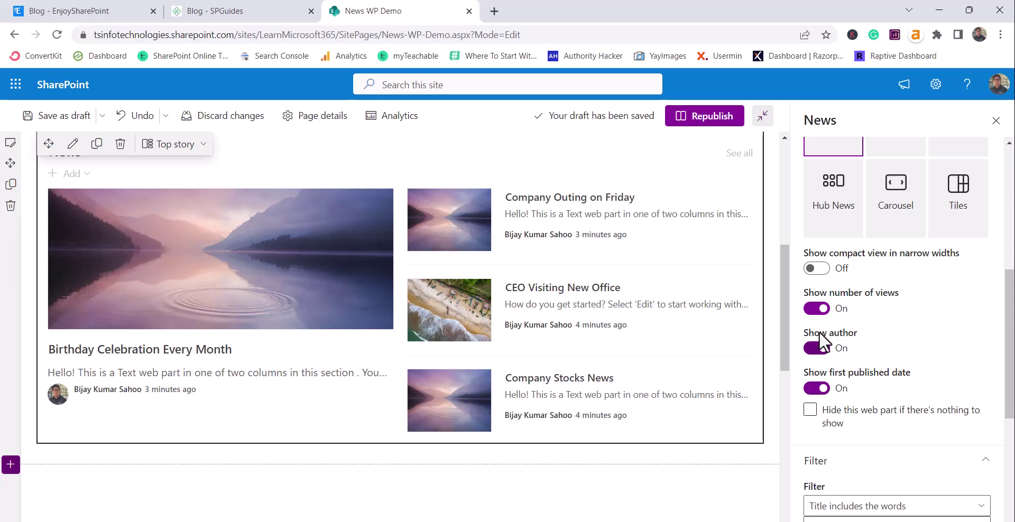
pyautogui.click(881, 423)
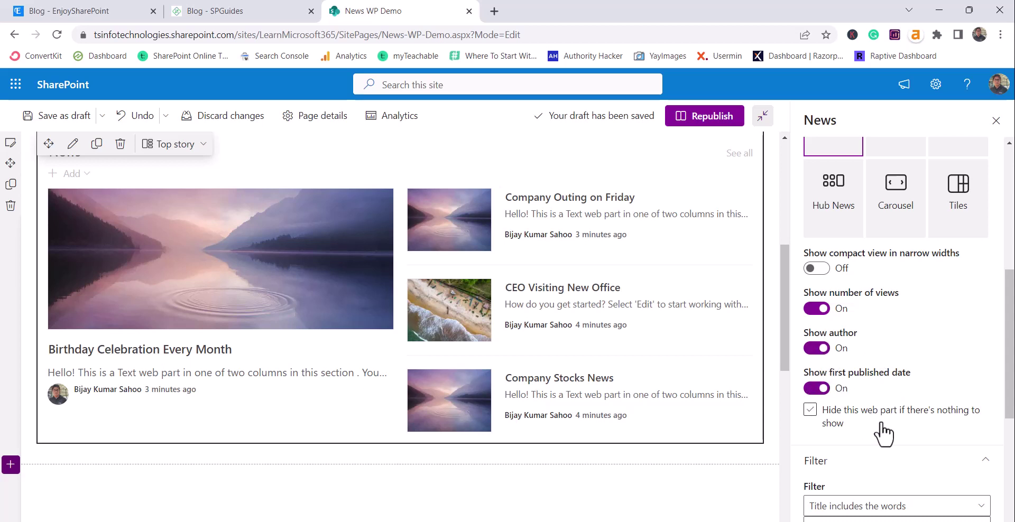
pyautogui.scroll(-4, 834, 284)
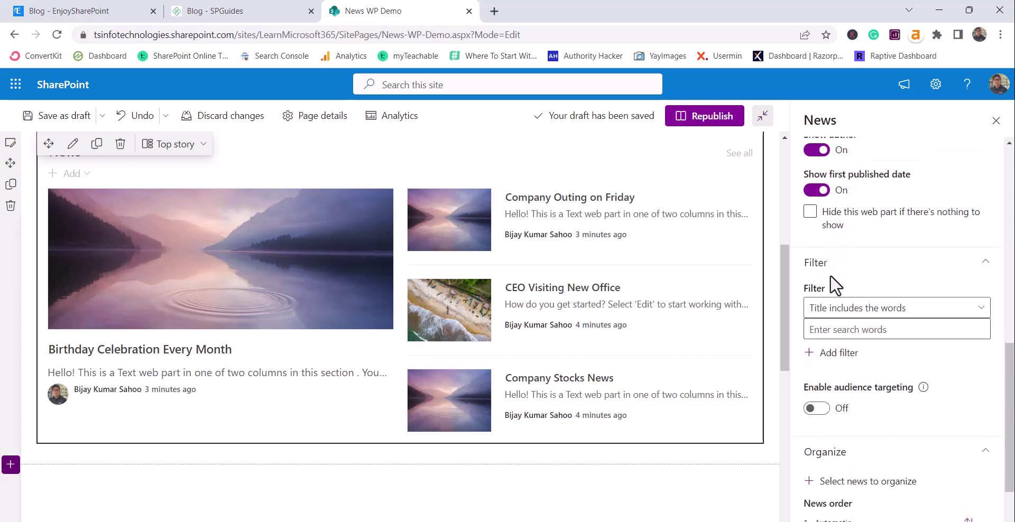
pyautogui.click(812, 220)
pyautogui.click(812, 219)
# Try filtering the news with Title includes the words "Company", and clear the search words again
pyautogui.click(876, 313)
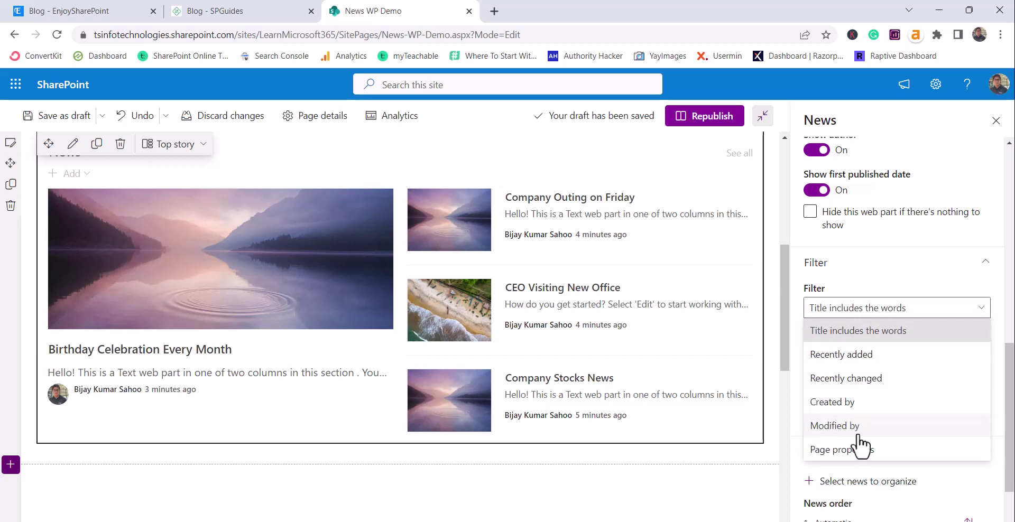
pyautogui.click(850, 332)
pyautogui.click(833, 329)
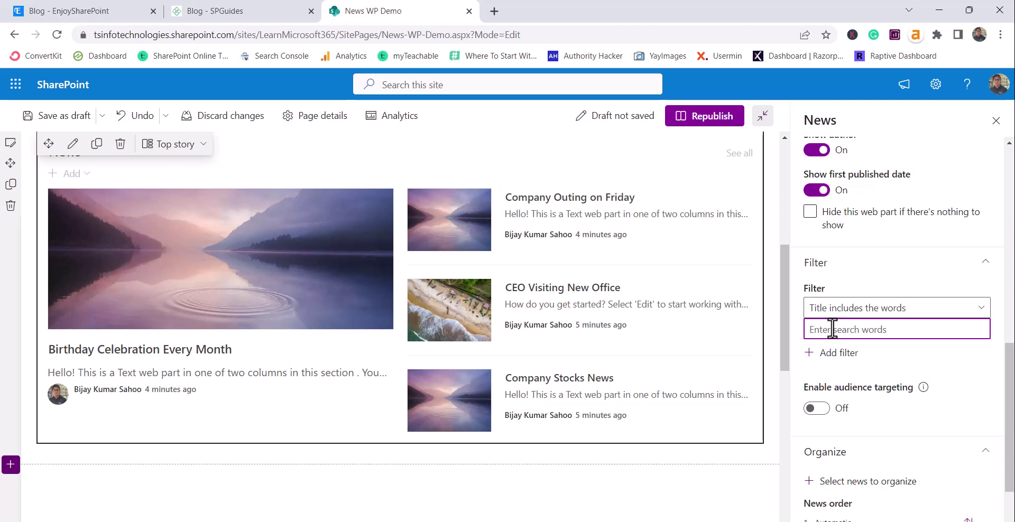
pyautogui.write('Company')
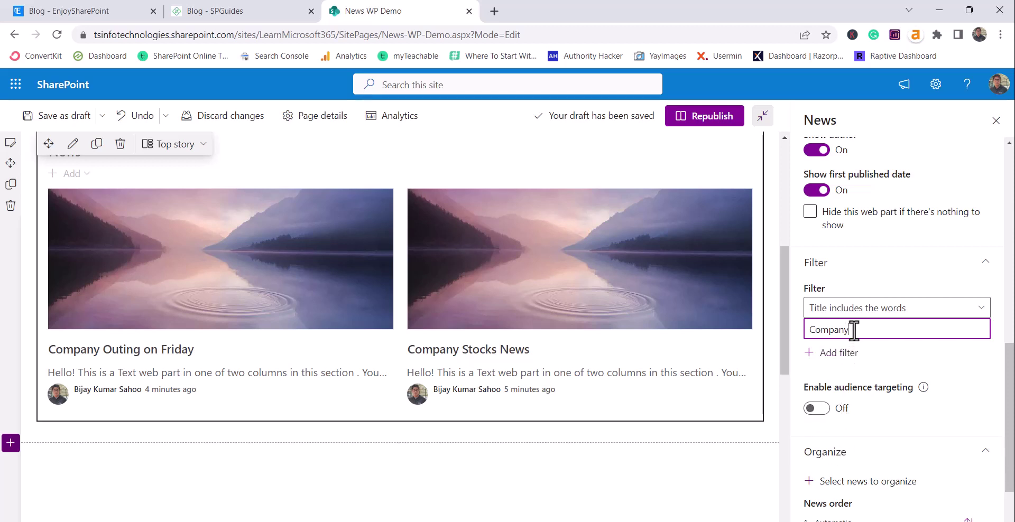
pyautogui.moveTo(853, 334); pyautogui.dragTo(789, 329)
pyautogui.press('BackSpace')
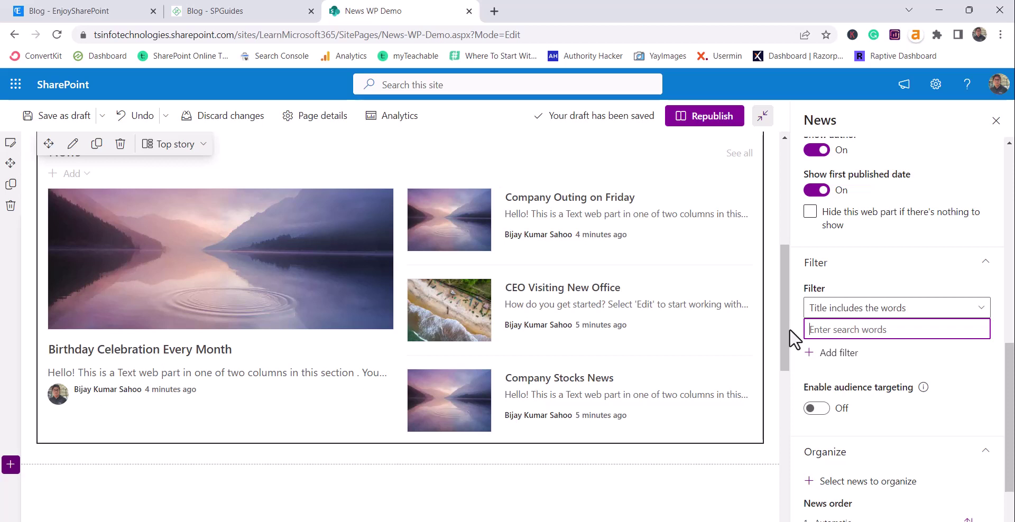
# Enable audience targeting for the News web part
pyautogui.click(819, 409)
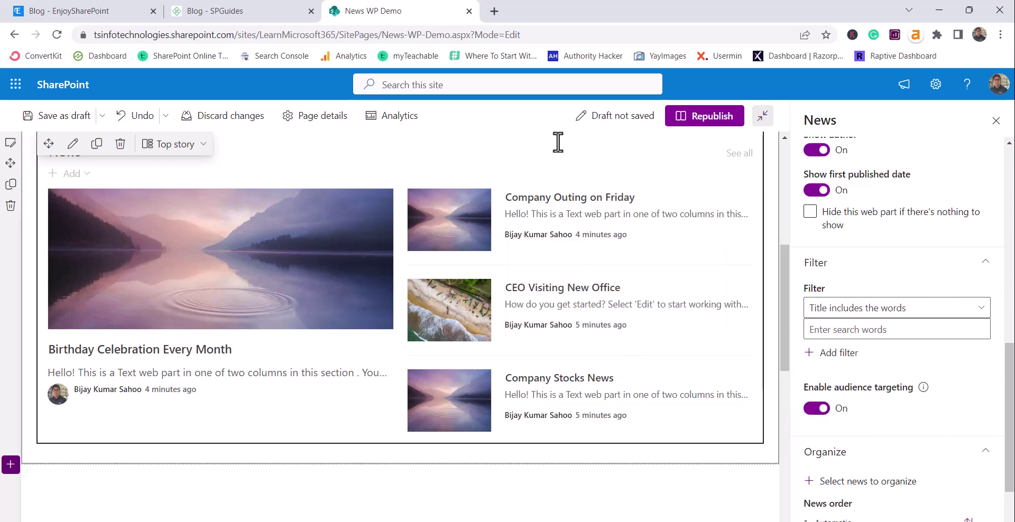
# Open the Learn Microsoft 365 site's home page in a new browser tab, using the site part of the demo page's address
pyautogui.click(495, 11)
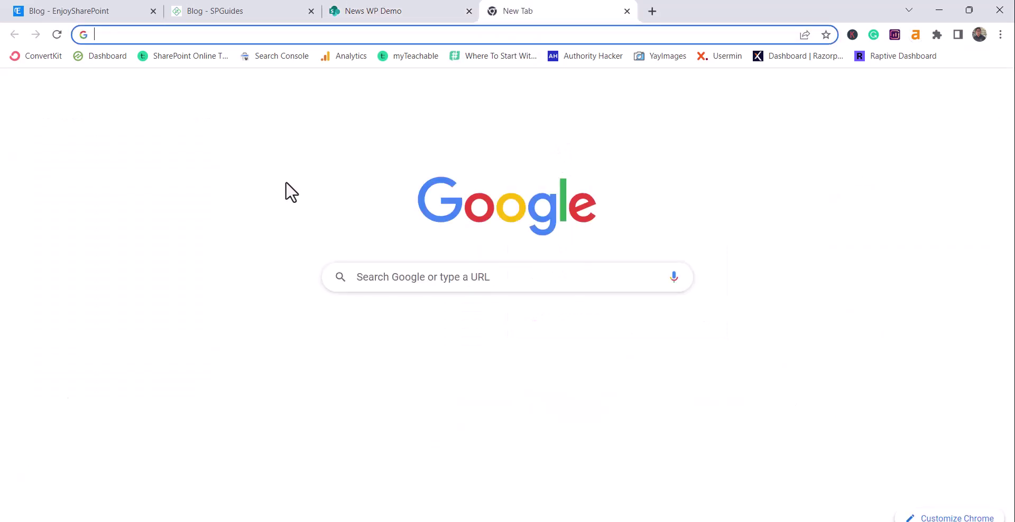
pyautogui.click(403, 13)
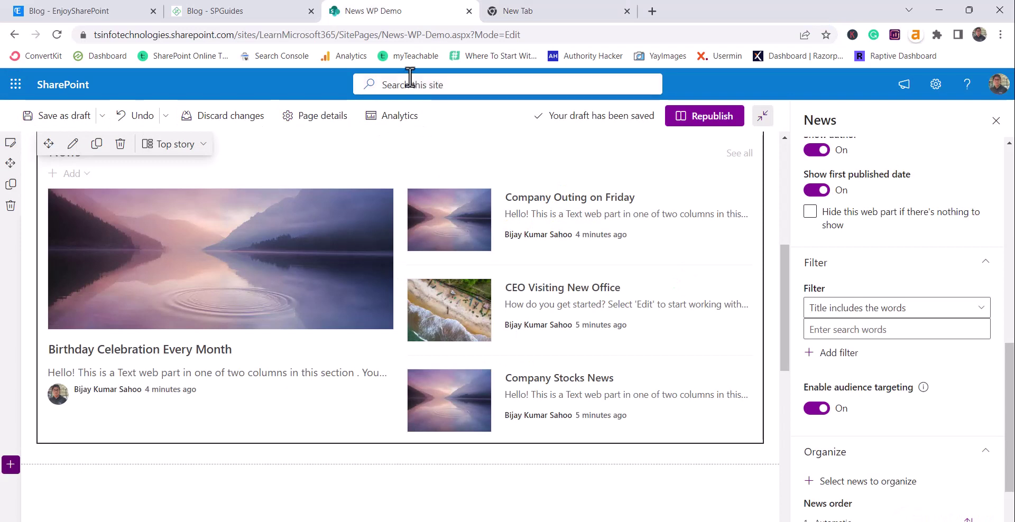
pyautogui.moveTo(340, 34); pyautogui.dragTo(72, 46)
pyautogui.hotkey('ctrl', 'c')
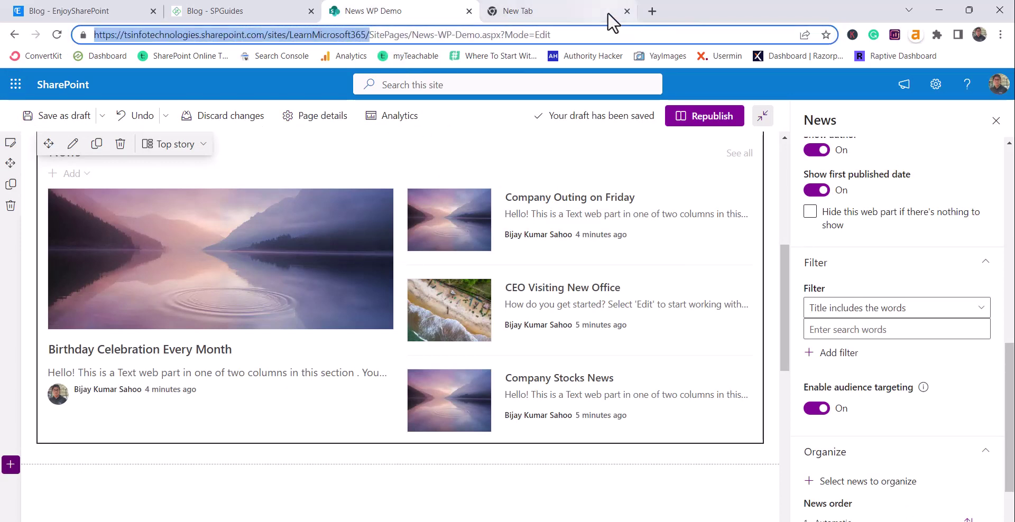
pyautogui.click(582, 12)
pyautogui.click(580, 35)
pyautogui.hotkey('ctrl', 'v')
pyautogui.press('Return')
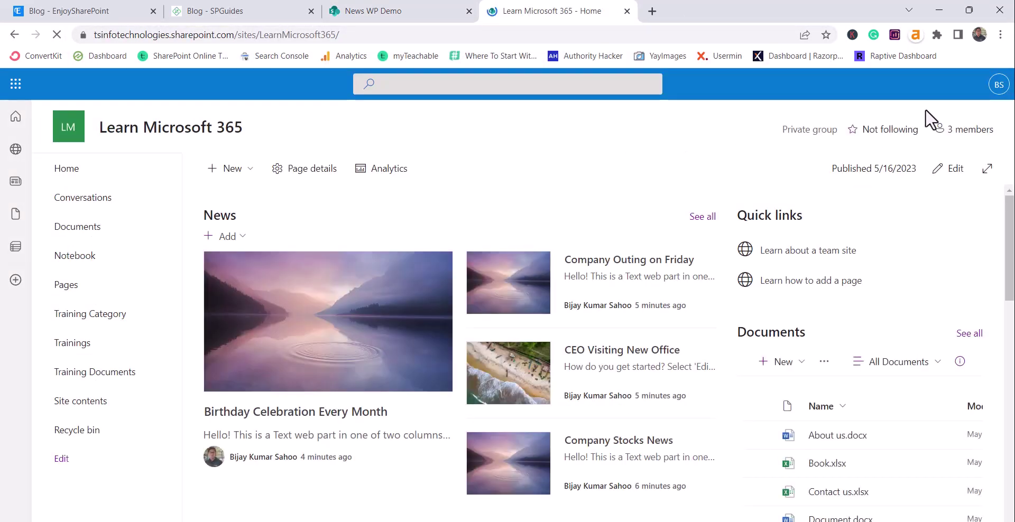
# View the site's Pages library and its Settings options, and return to the News WP Demo page
pyautogui.click(73, 290)
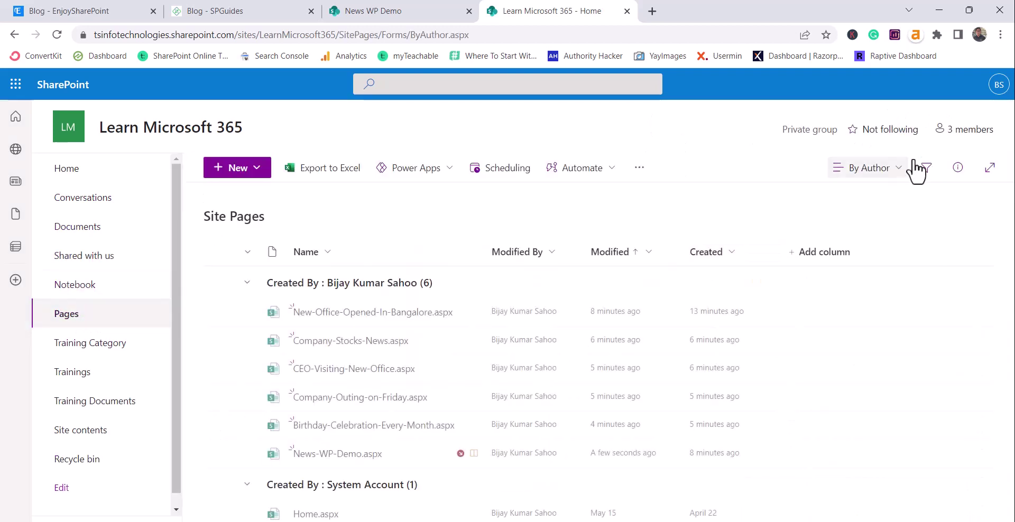
pyautogui.click(936, 85)
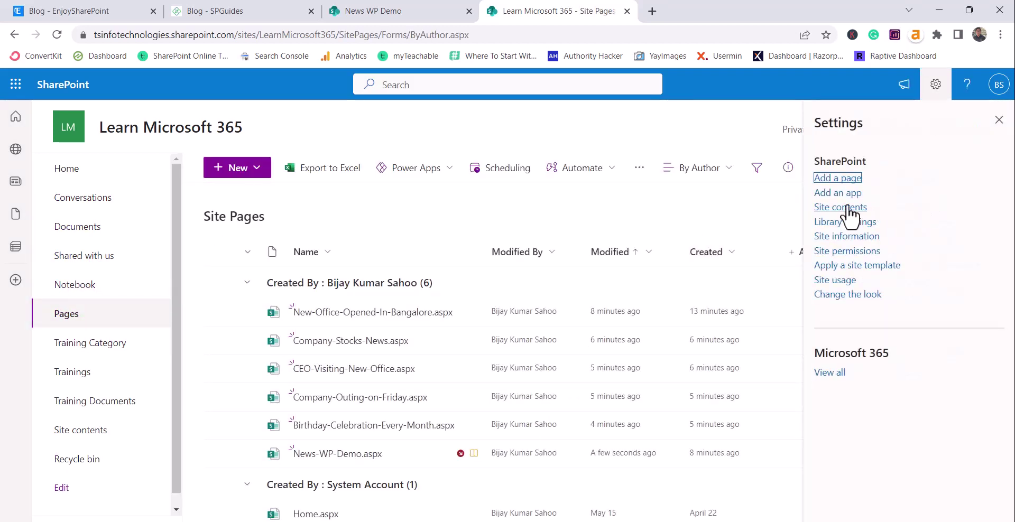
pyautogui.click(374, 12)
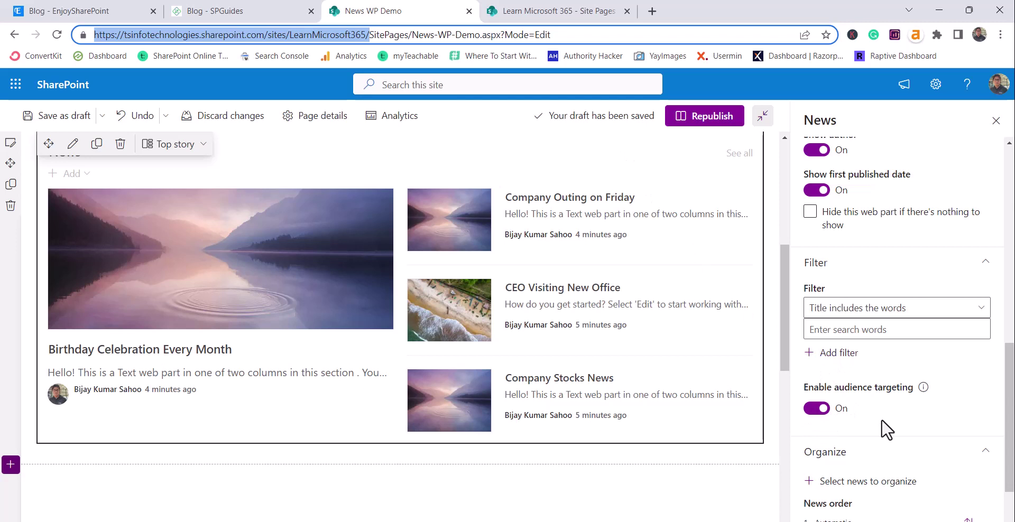
# Try moving the second Automatic entry to first place in the News web part's news order
pyautogui.scroll(-2, 886, 428)
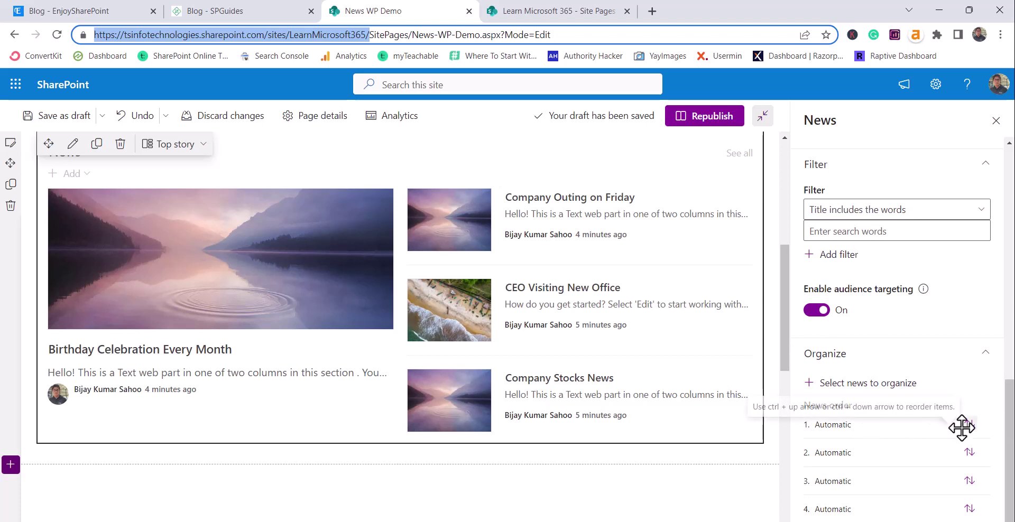
pyautogui.moveTo(848, 454); pyautogui.dragTo(845, 427)
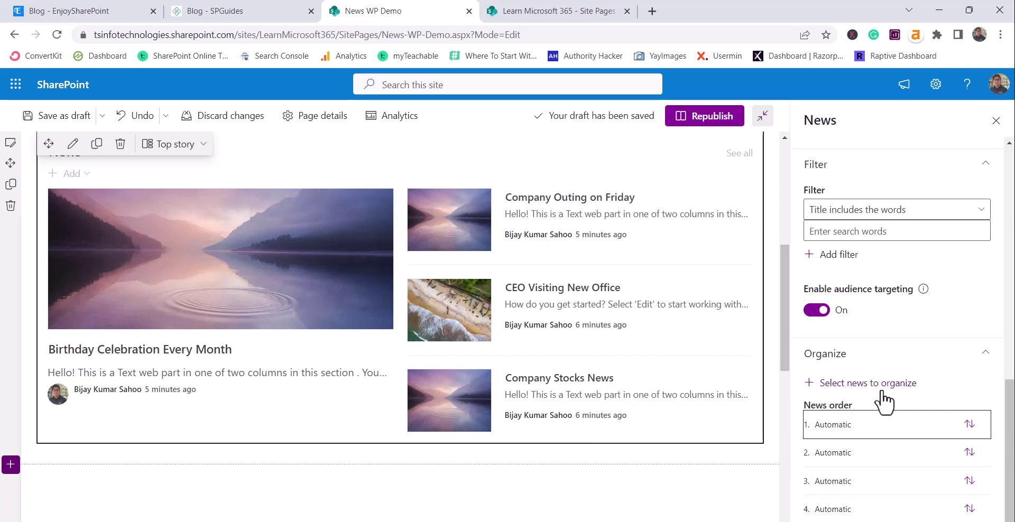
# Look back over the News web part's source, layout, display and filter settings
pyautogui.scroll(10, 884, 404)
pyautogui.scroll(5, 884, 403)
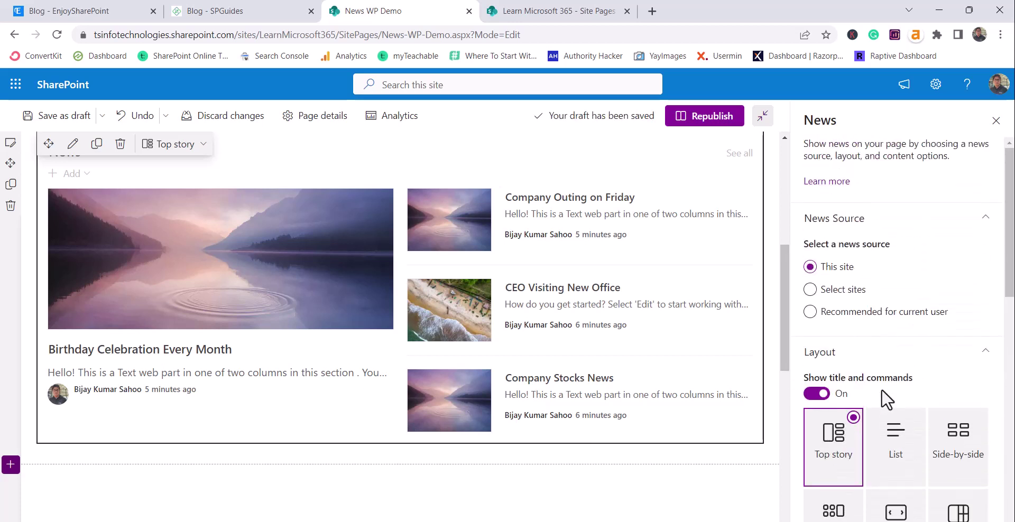
pyautogui.scroll(6, 759, 346)
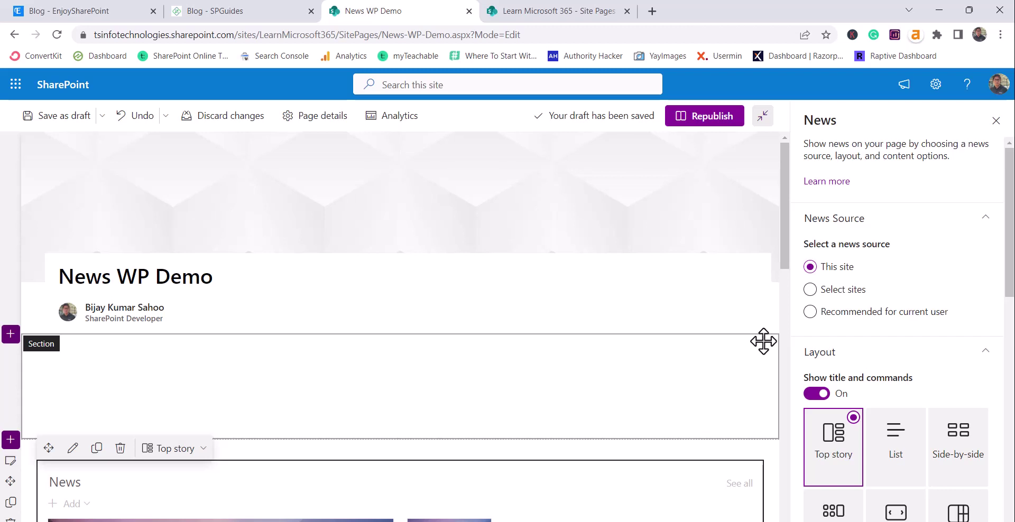
pyautogui.scroll(-7, 862, 268)
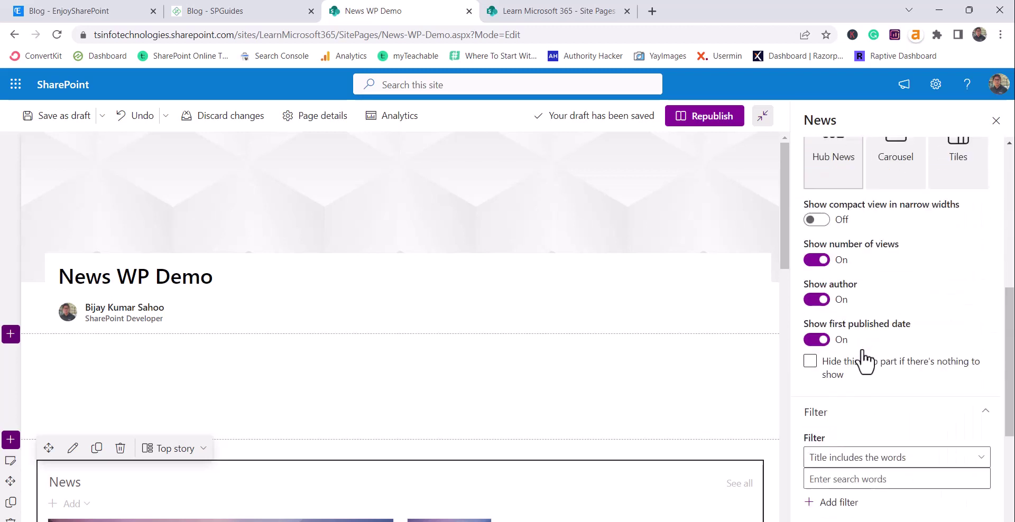
pyautogui.click(863, 354)
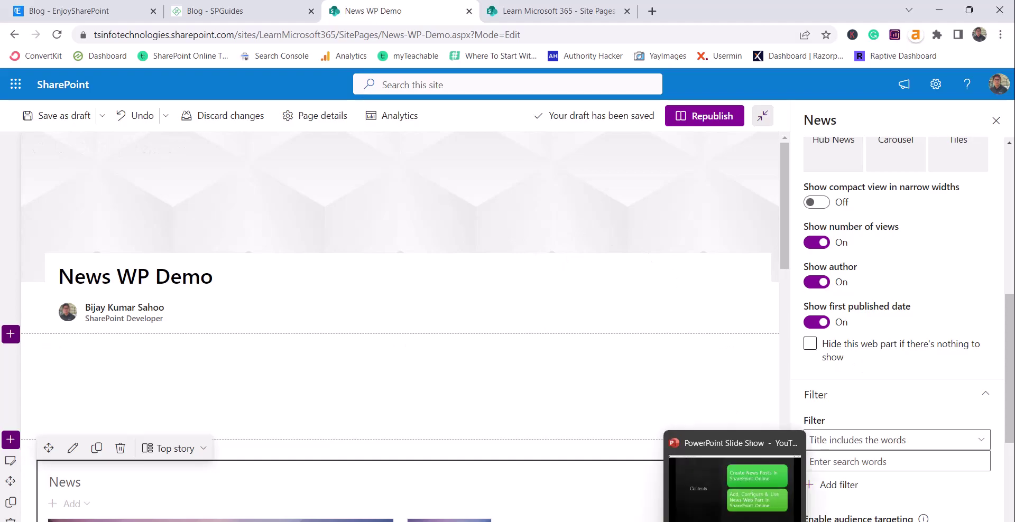
# Switch to the PowerPoint slide show and advance to the closing thank-you slide
pyautogui.click(735, 473)
pyautogui.press('Right')
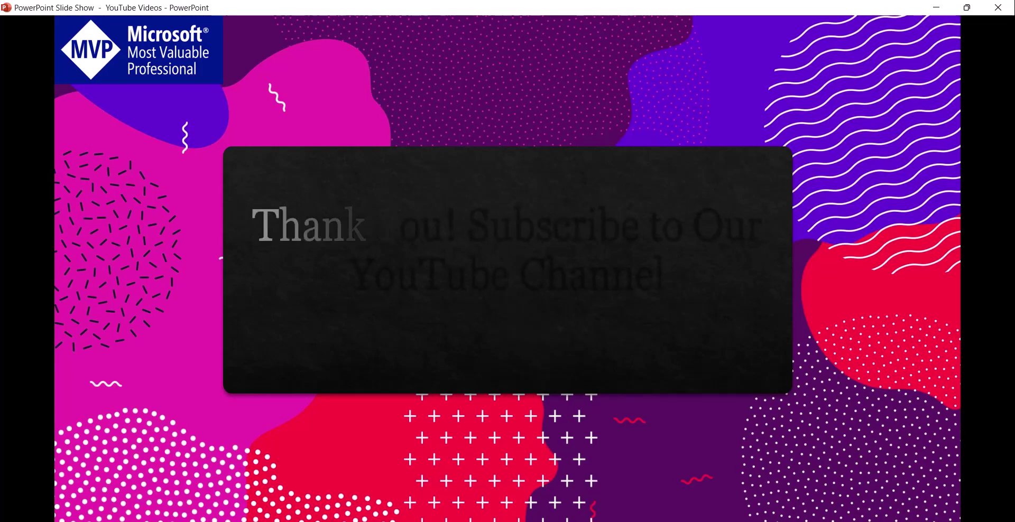